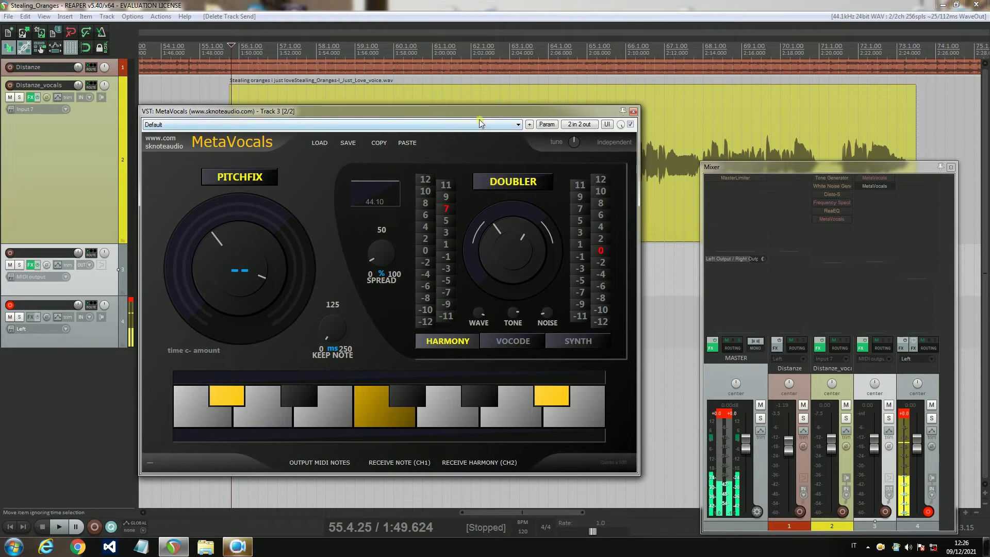
- Reposition the MetaVocals window and briefly play the vocal to hear it
drag(479, 108, 482, 239)
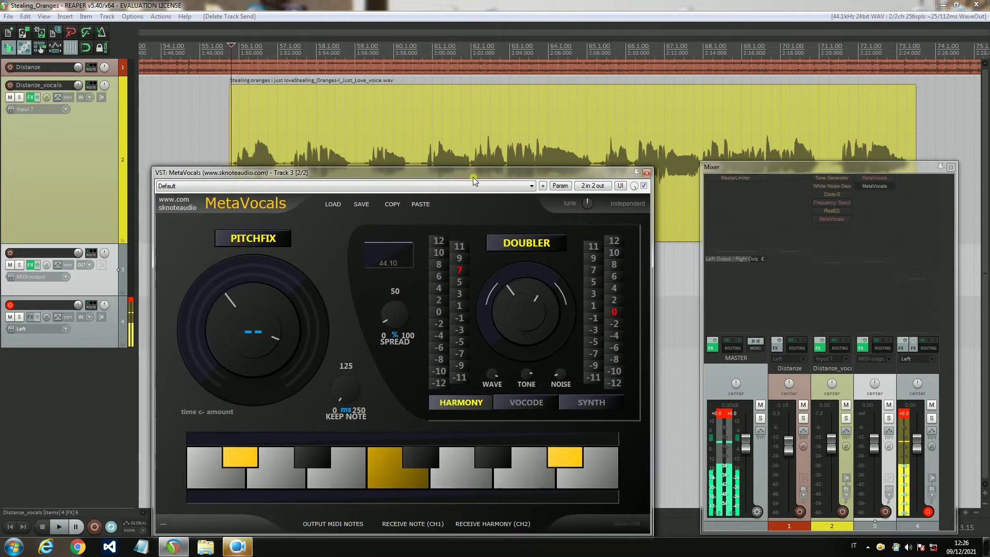
drag(467, 242, 474, 201)
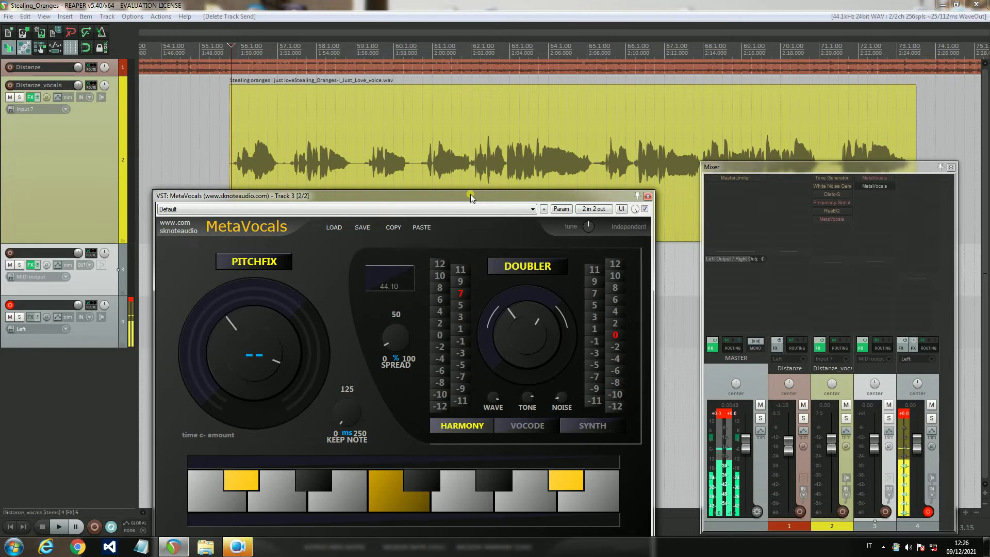
key(space)
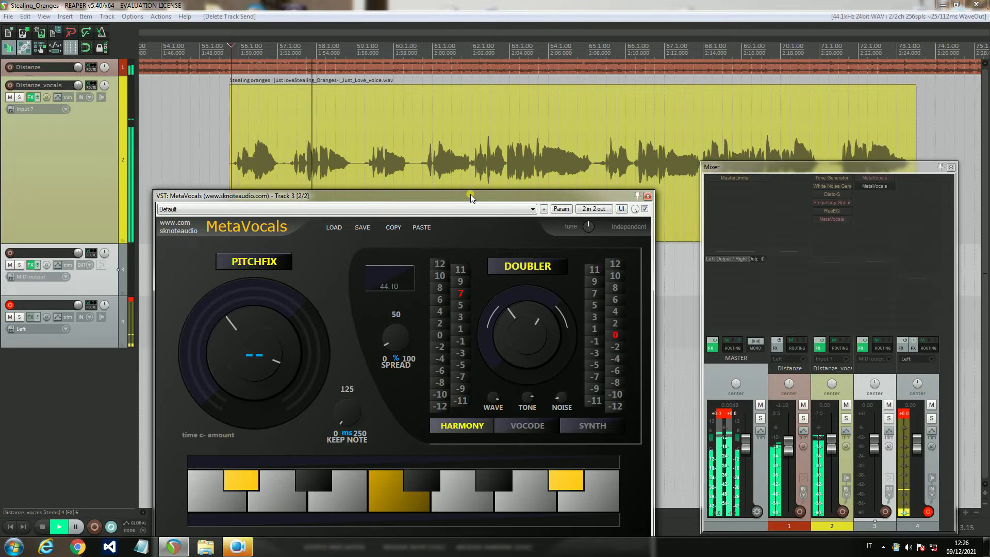
mouse_move(470, 194)
mouse_down()
mouse_move(472, 121)
mouse_move(478, 275)
mouse_up()
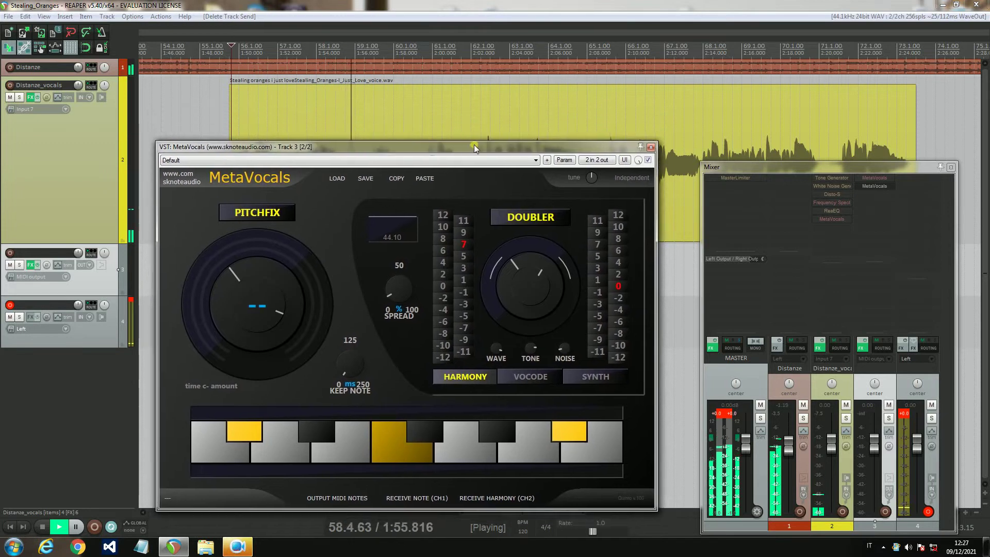
key(space)
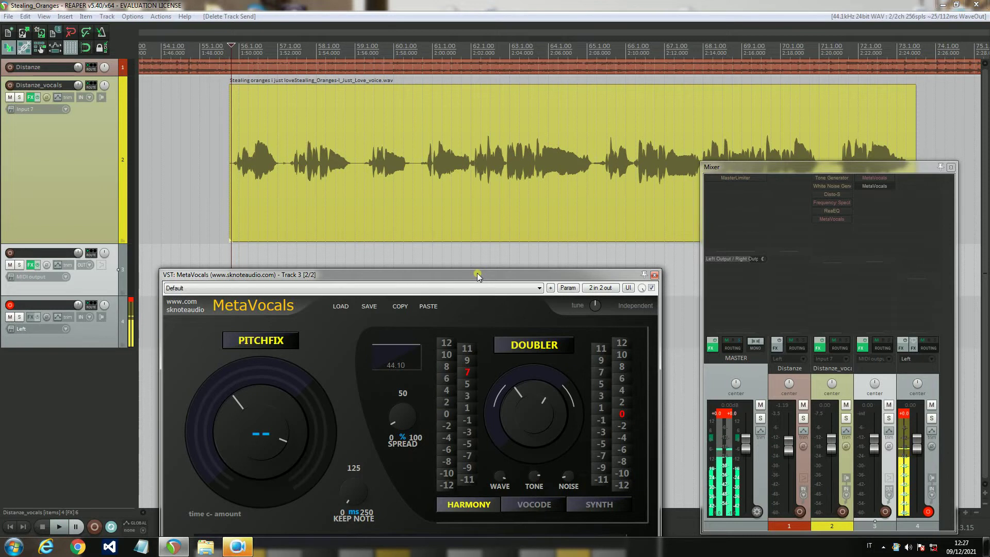
mouse_move(478, 275)
mouse_down()
mouse_move(487, 214)
mouse_move(466, 281)
mouse_up()
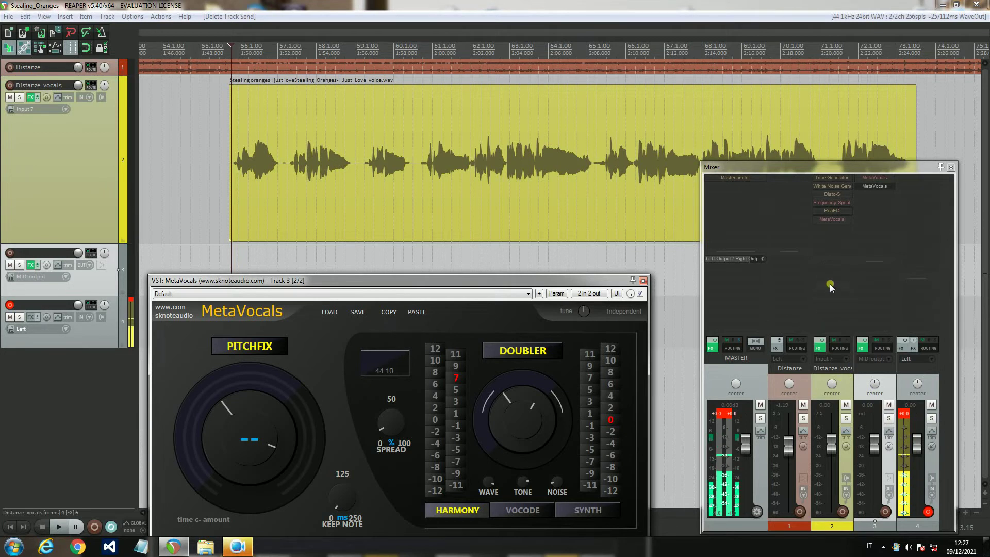
- Add a Pre-Fader (Post-FX) send from Distanze_vocals to track 3 and pull its fader to -inf
drag(826, 299, 876, 288)
drag(942, 302, 623, 276)
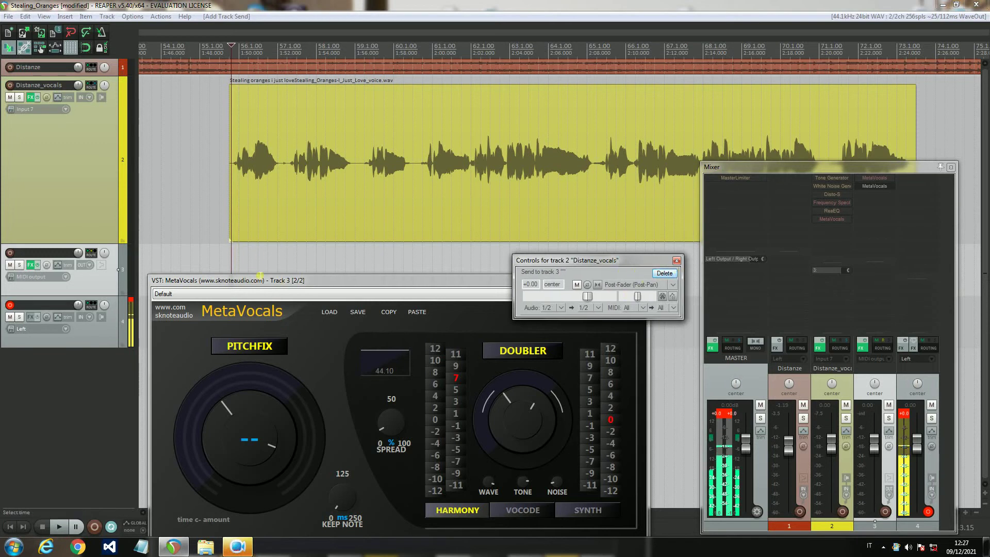
drag(292, 285, 283, 361)
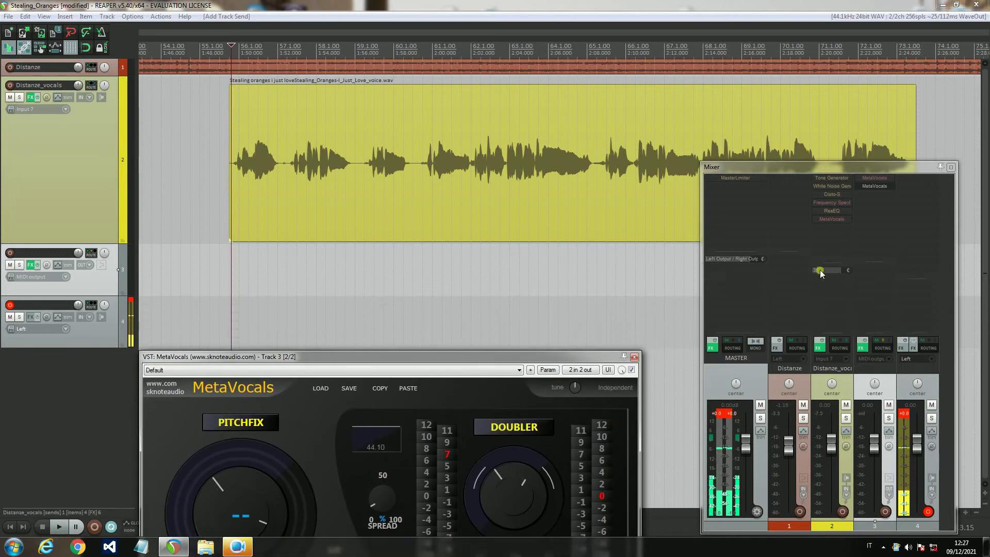
click(821, 270)
drag(937, 277, 748, 289)
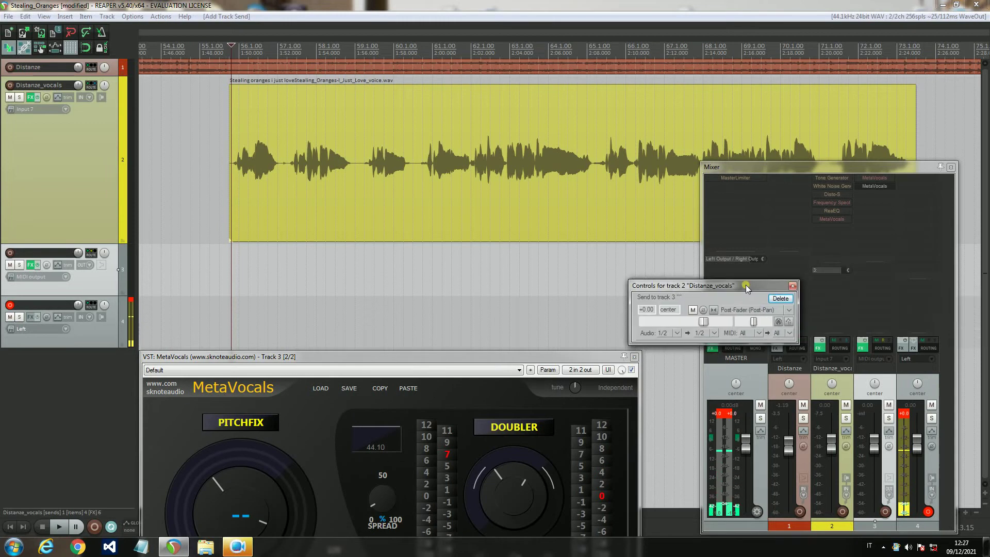
click(788, 311)
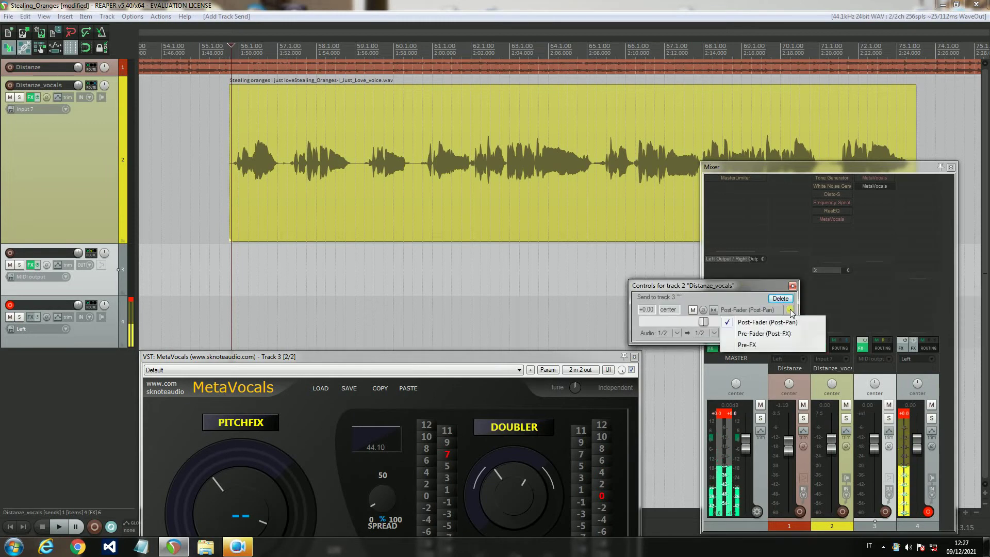
click(748, 335)
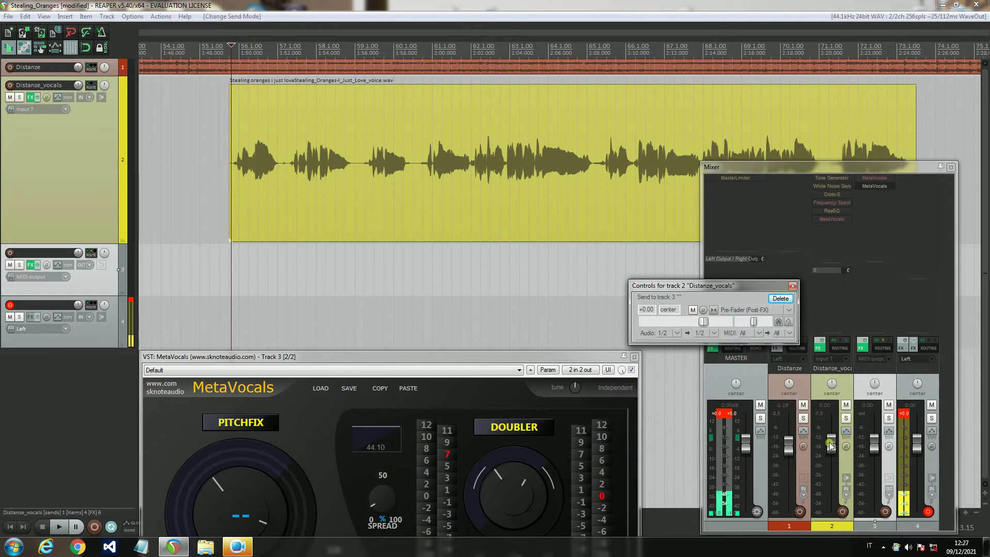
drag(833, 450, 821, 470)
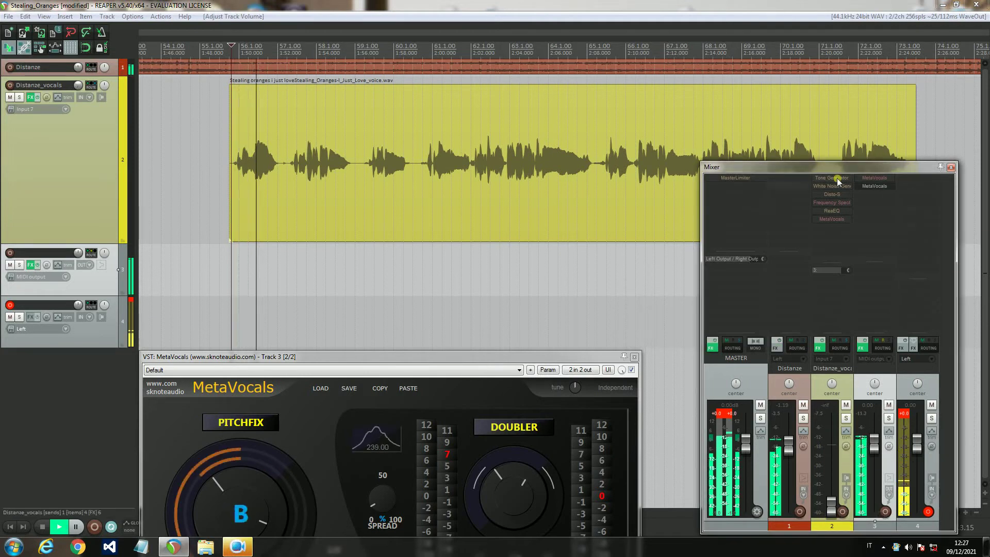
- Replay the vocal through MetaVocals, turn up the DOUBLER knob, then stop playback
drag(474, 356, 468, 193)
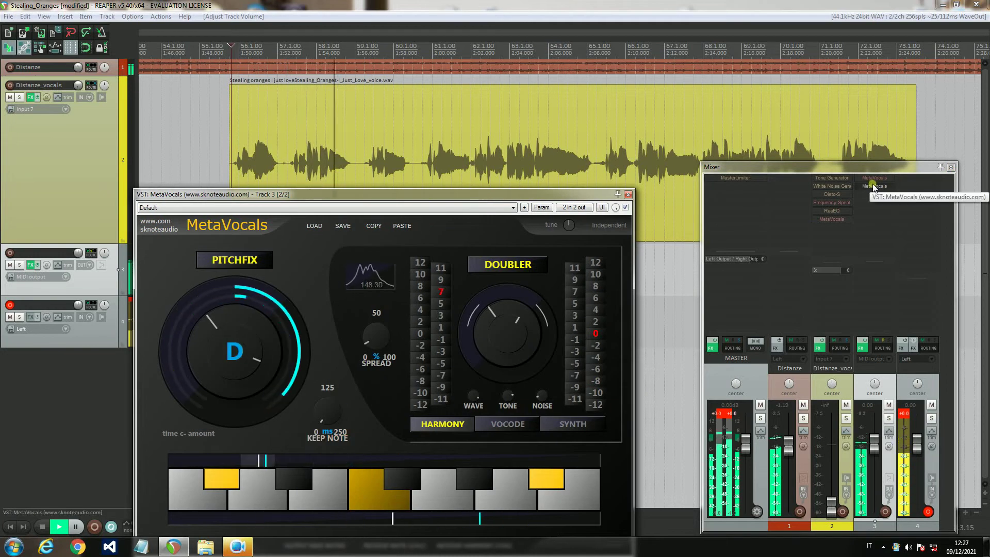
key(space)
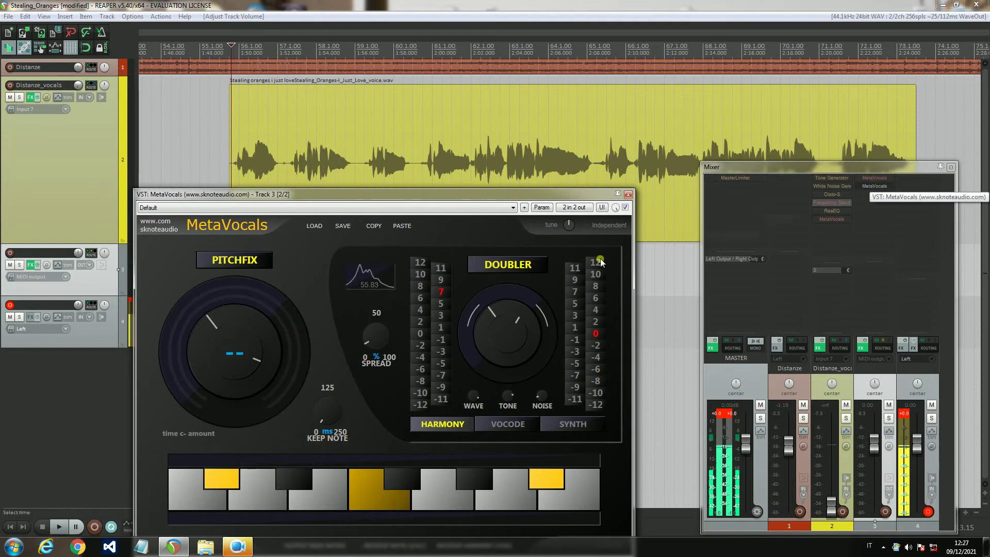
drag(418, 198, 418, 166)
key(space)
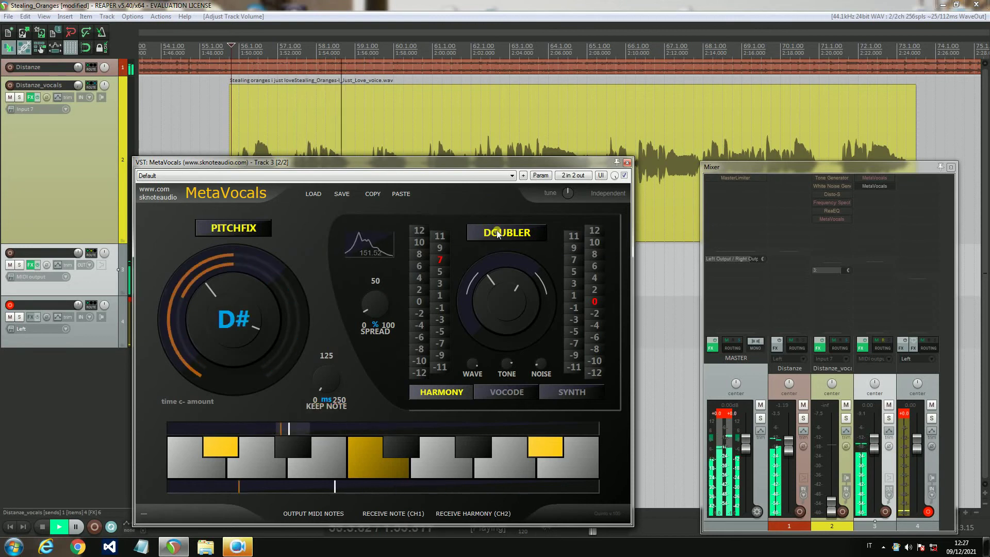
click(502, 312)
drag(502, 313, 507, 233)
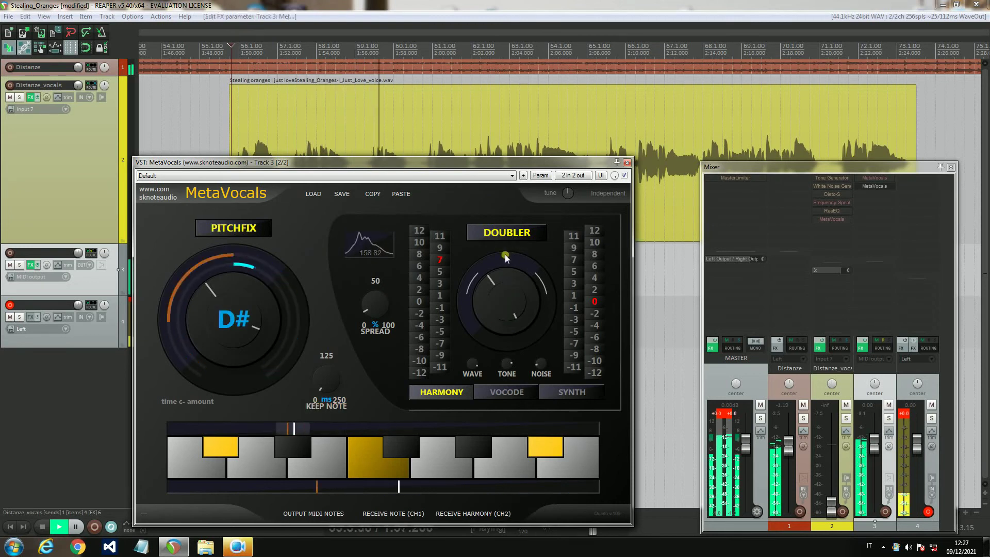
key(space)
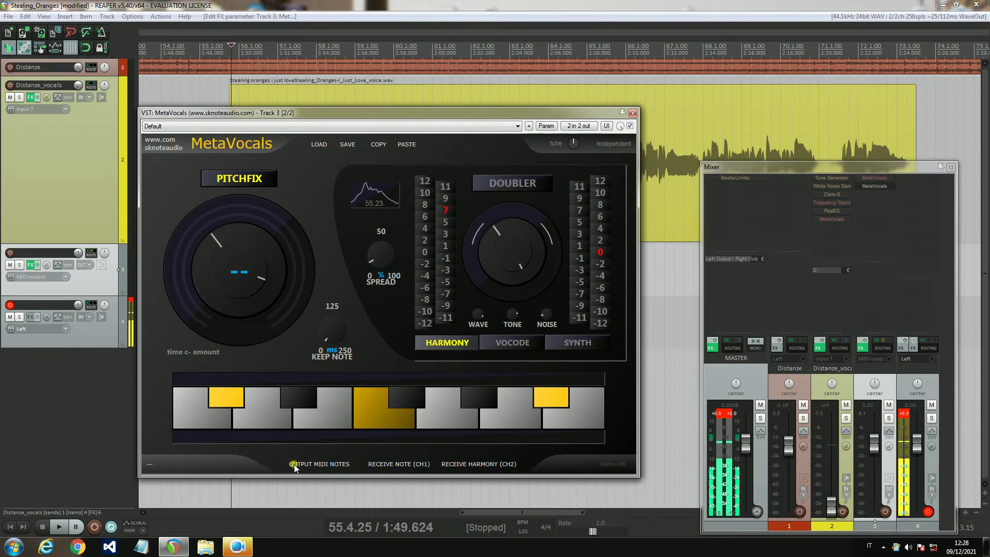
- Enable MetaVocals MIDI note output and arm track 3 on All MIDI Inputs, all channels
click(328, 464)
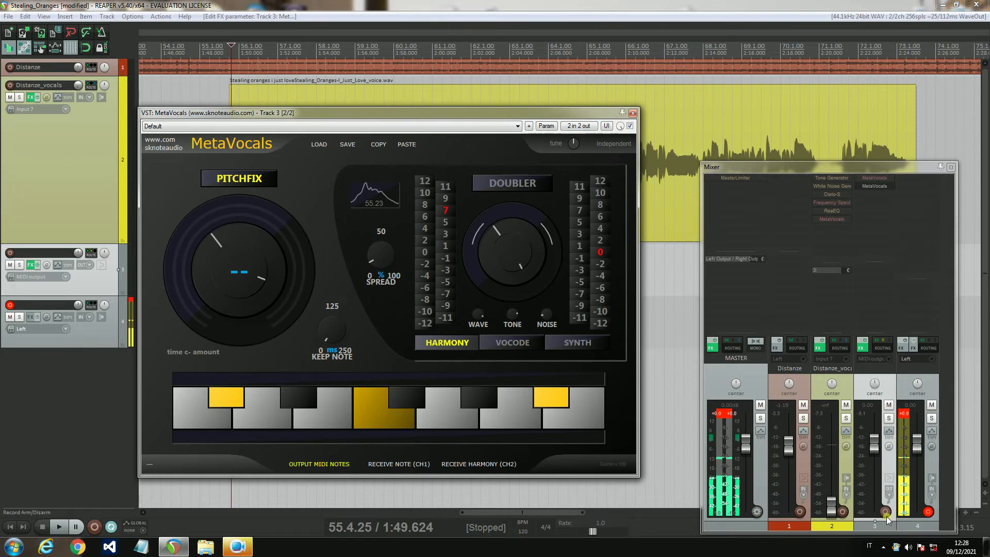
click(886, 512)
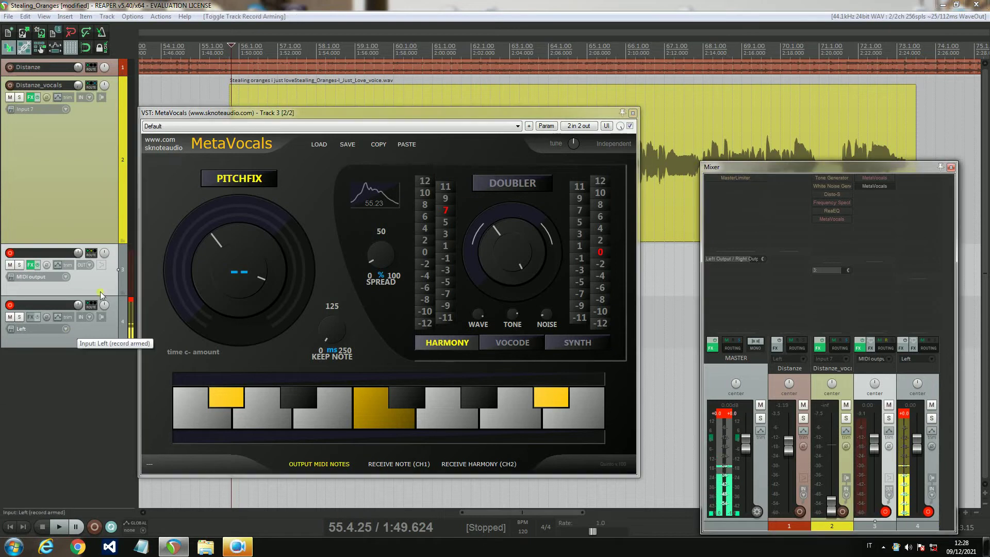
right_click(9, 254)
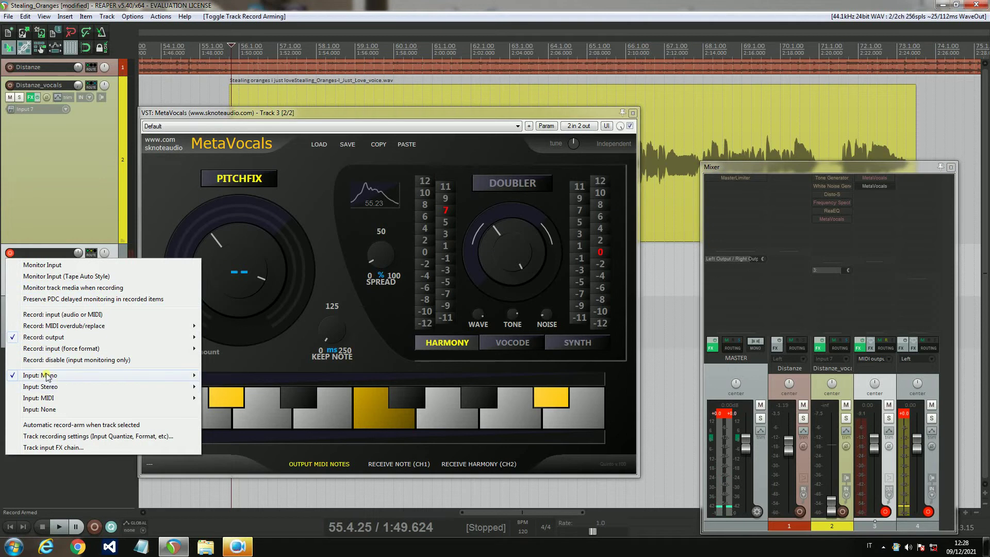
mouse_move(39, 397)
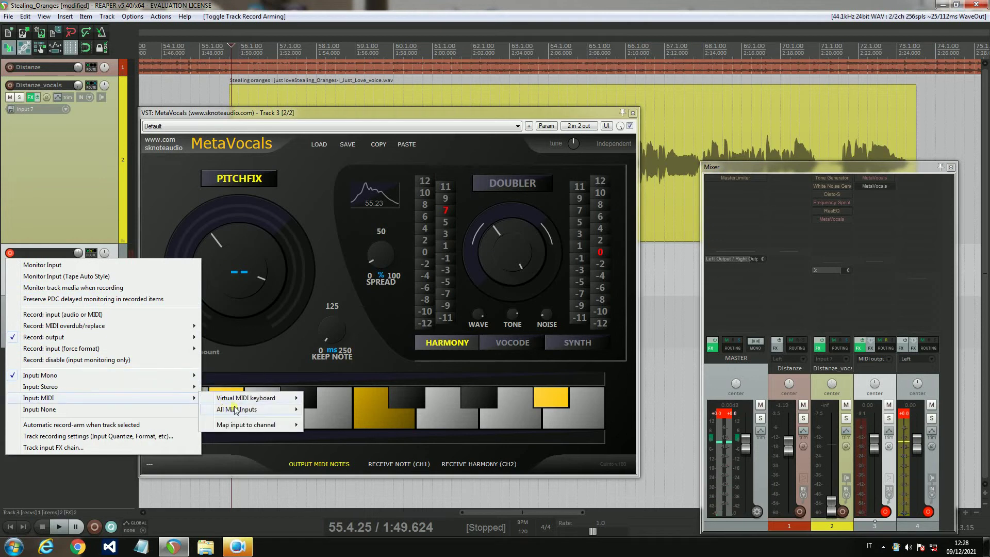
mouse_move(236, 409)
click(321, 229)
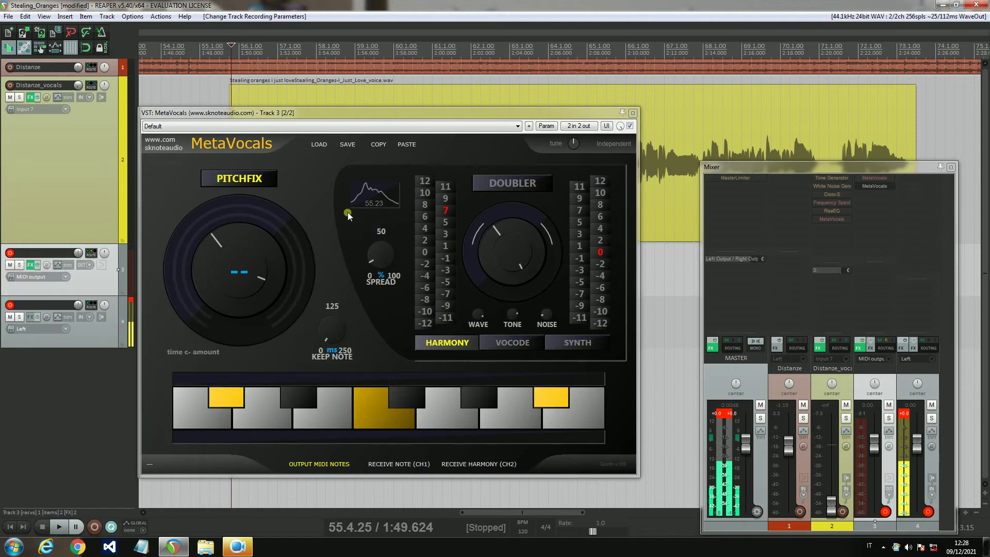
- Play the vocal twice to confirm MetaVocals detects its pitch (G#)
drag(467, 112, 416, 171)
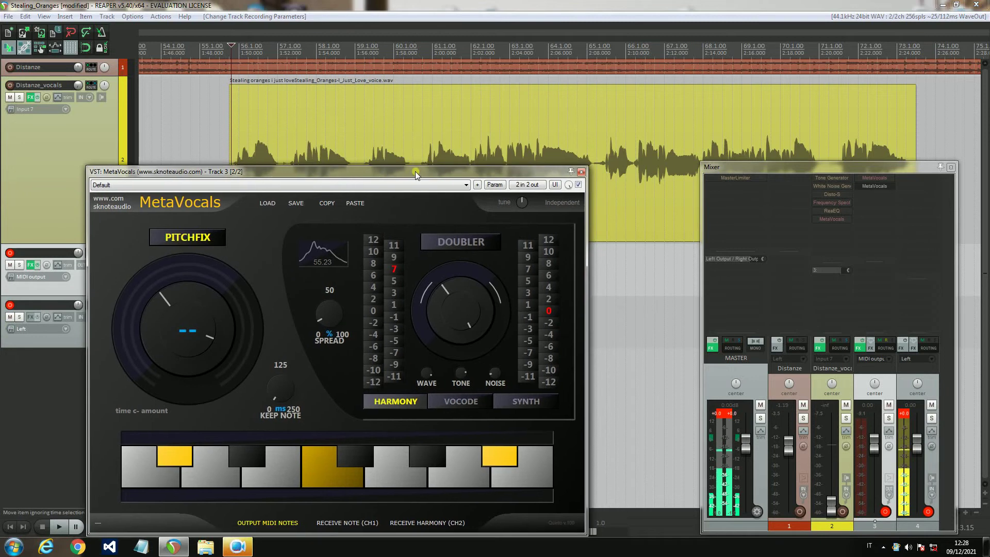
key(space)
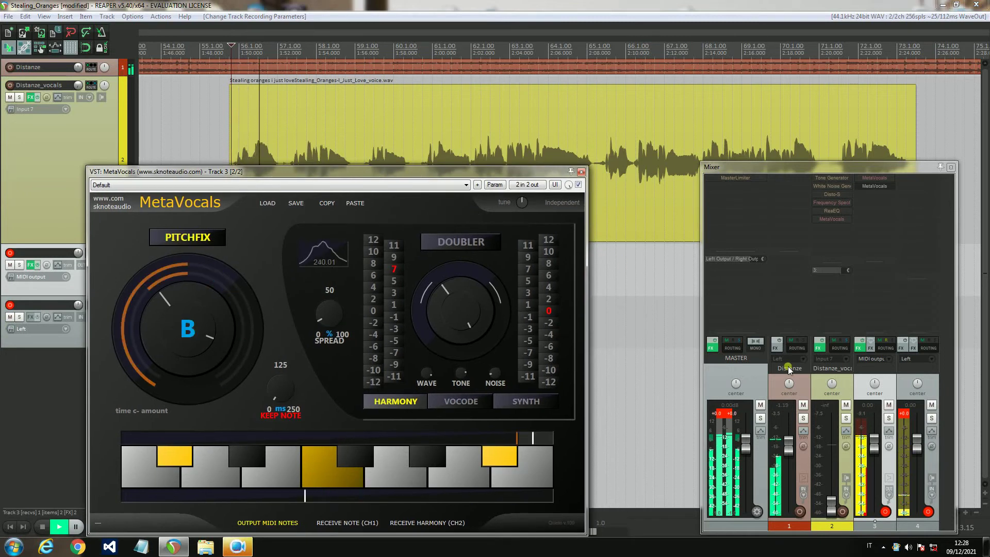
key(space)
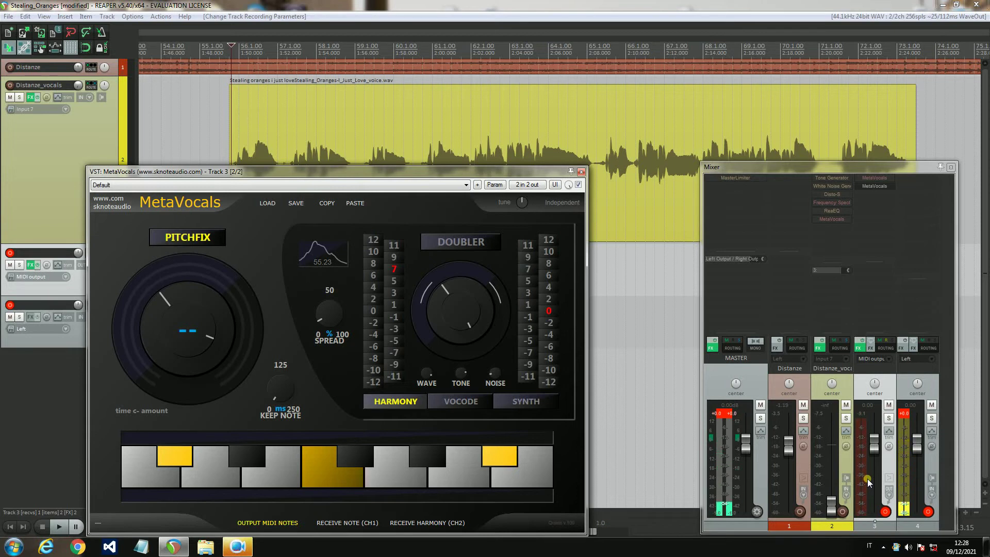
key(space)
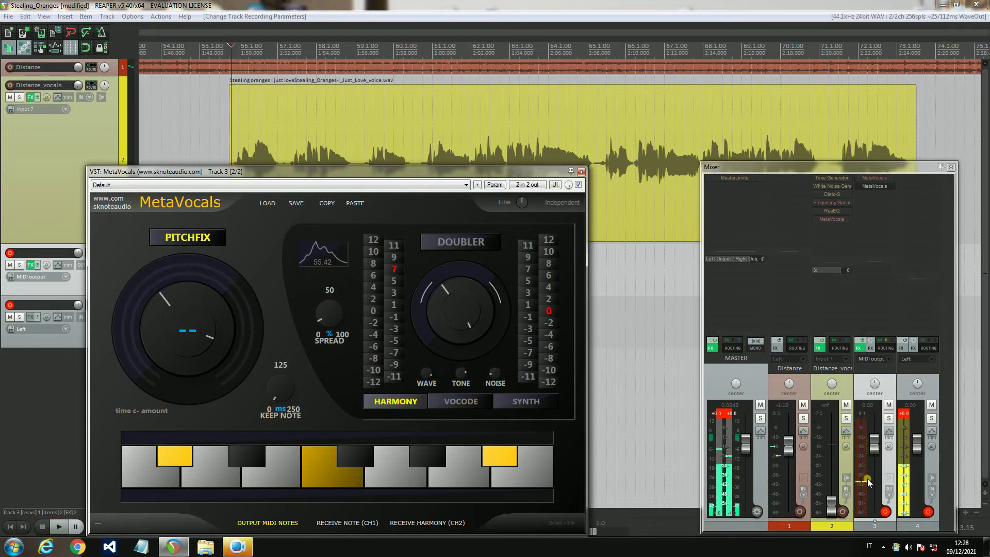
key(space)
mouse_move(343, 170)
mouse_down()
mouse_move(474, 264)
mouse_move(444, 240)
mouse_move(454, 212)
mouse_up()
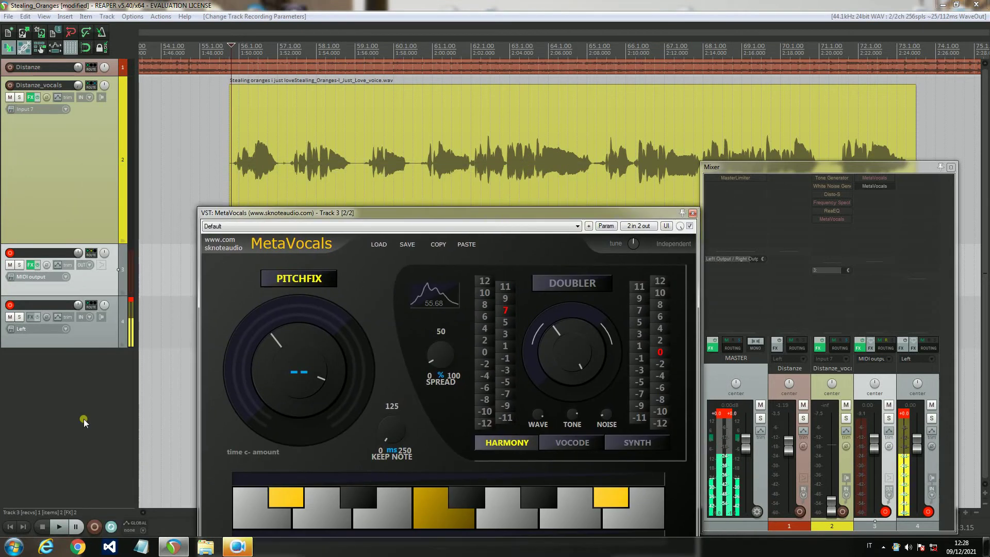
- Start recording MIDI on track 3 and move the MetaVocals and mixer windows lower
click(93, 526)
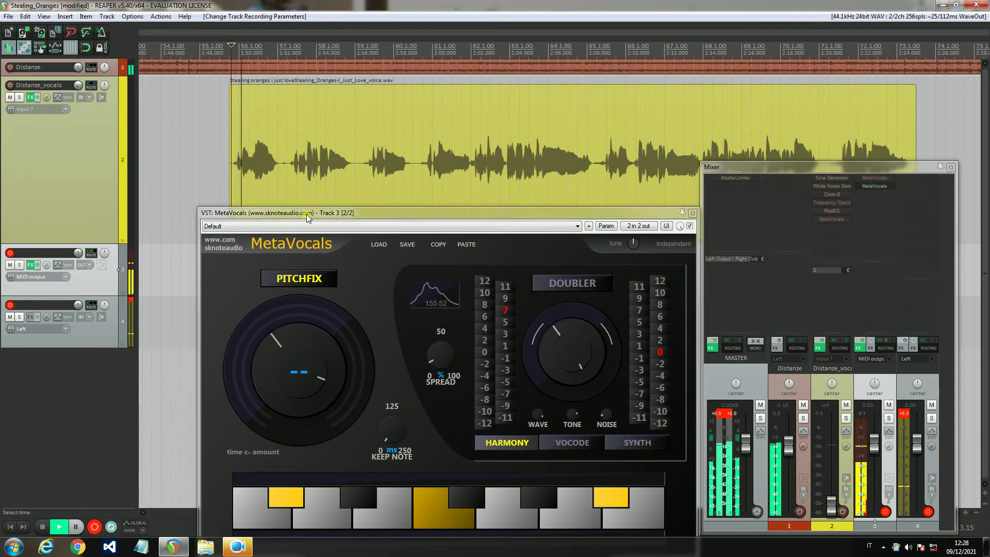
mouse_move(306, 213)
mouse_down()
mouse_move(284, 386)
mouse_move(293, 317)
mouse_move(284, 305)
mouse_up()
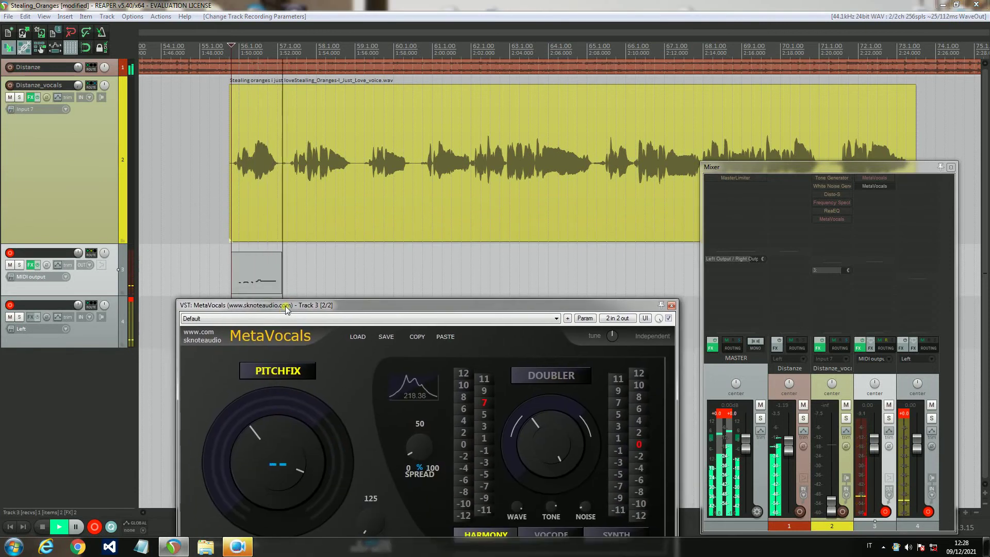
click(787, 168)
drag(787, 168, 785, 264)
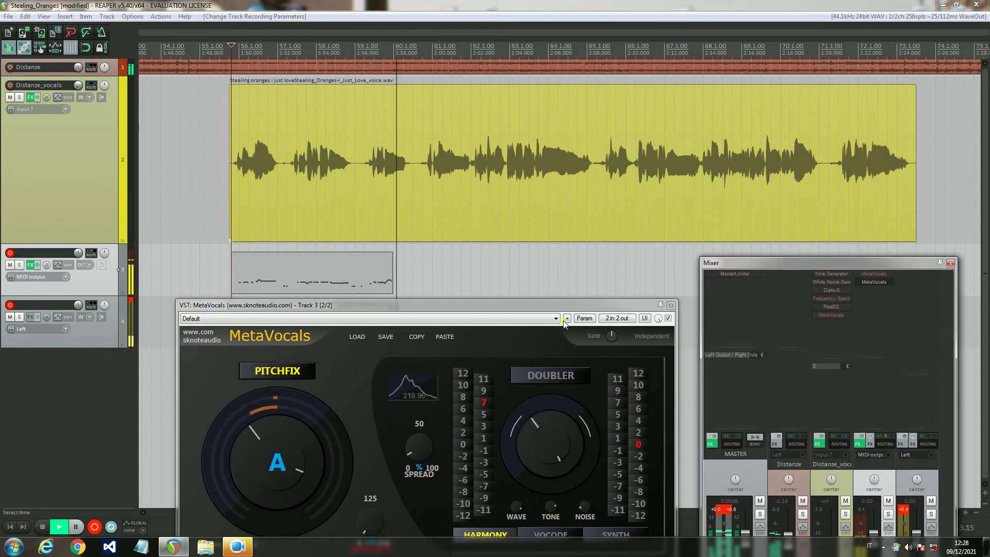
click(113, 526)
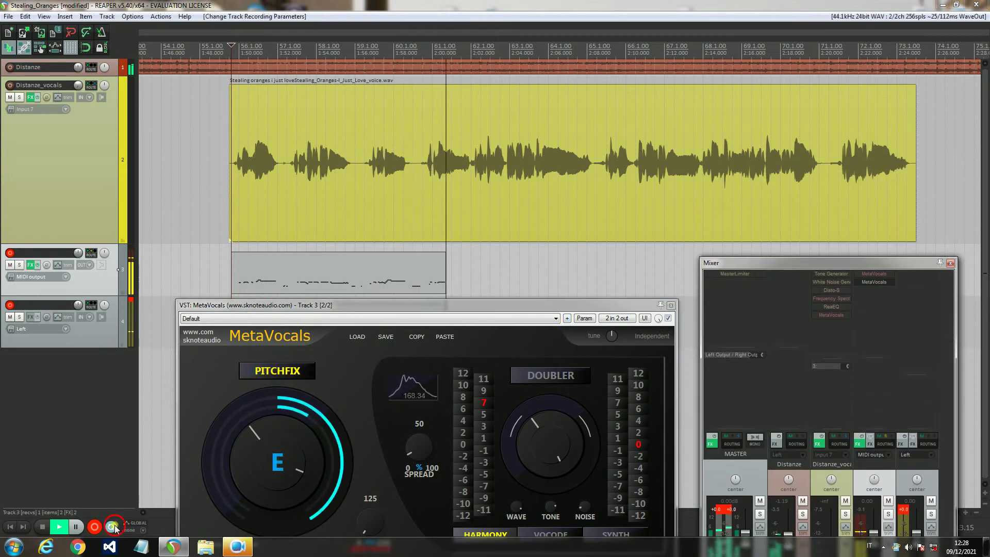
- Turn DOUBLER on, set its amount to the middle, switch it off, and stop recording
click(541, 377)
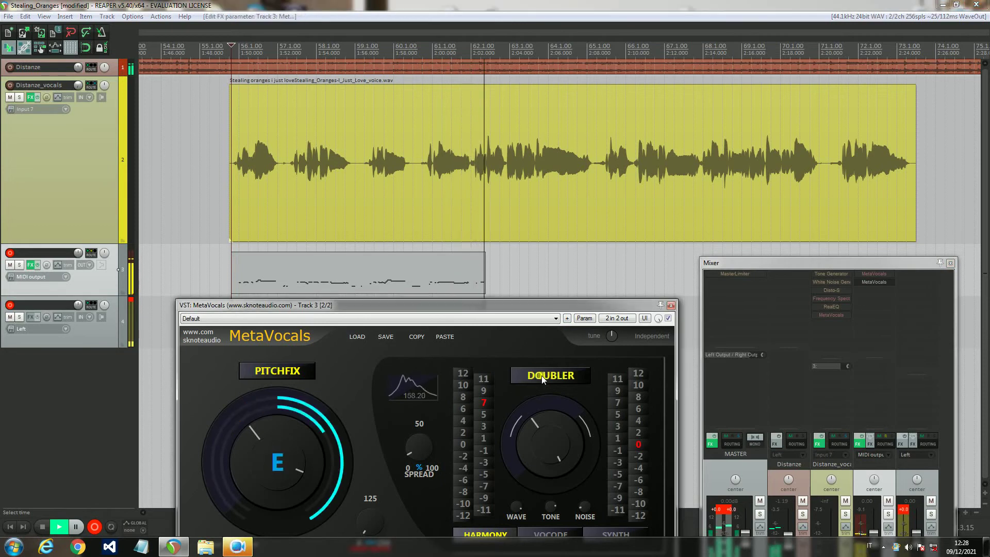
click(555, 457)
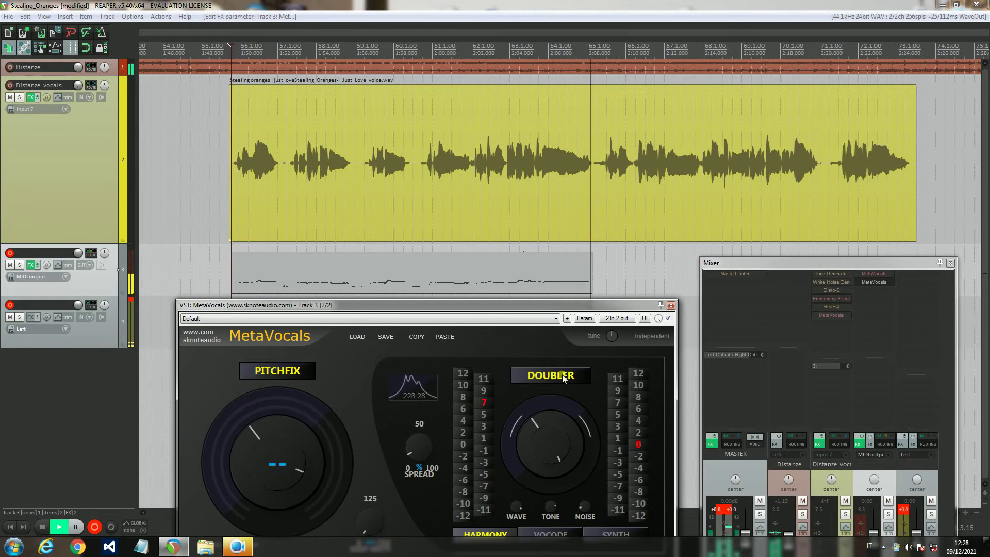
click(777, 306)
drag(777, 263, 778, 321)
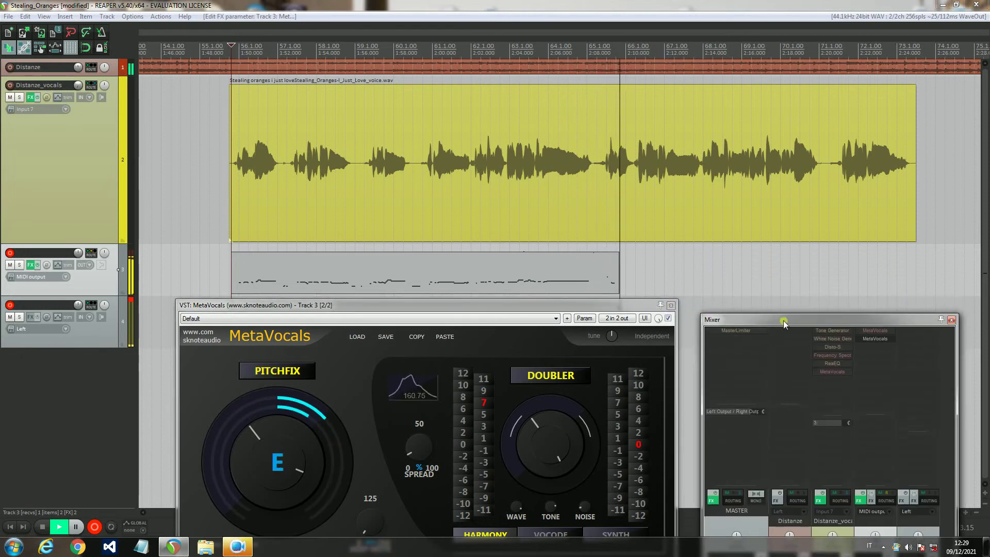
click(546, 379)
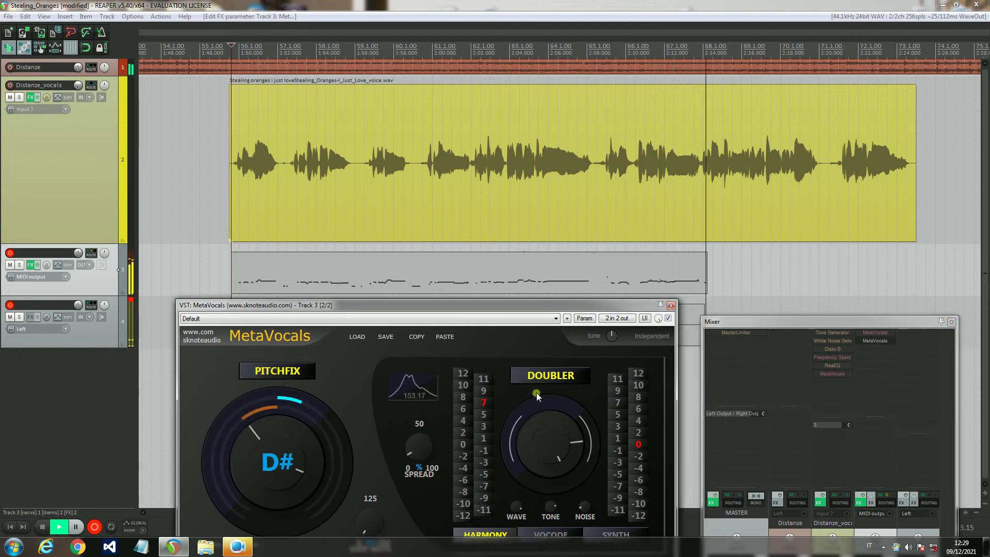
click(536, 392)
drag(536, 392, 538, 375)
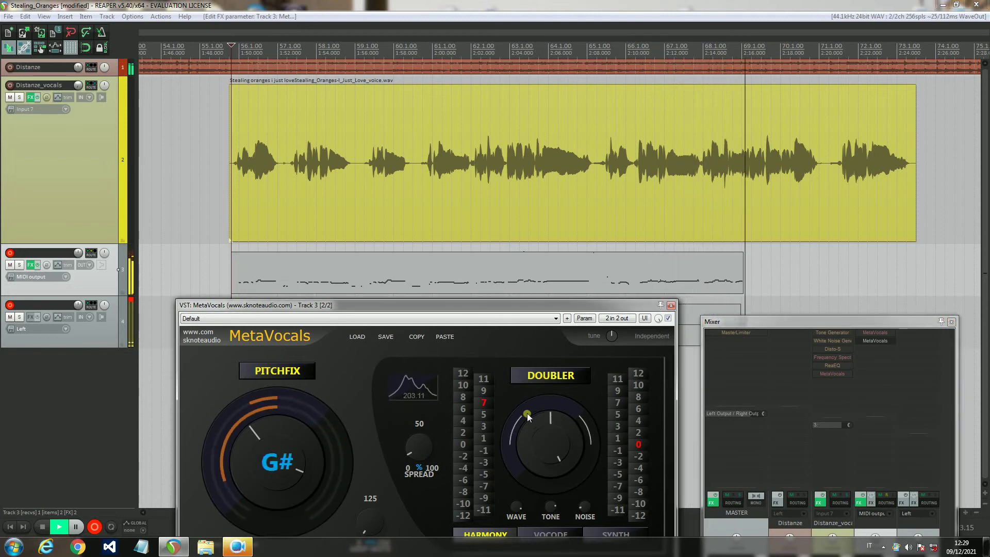
click(549, 378)
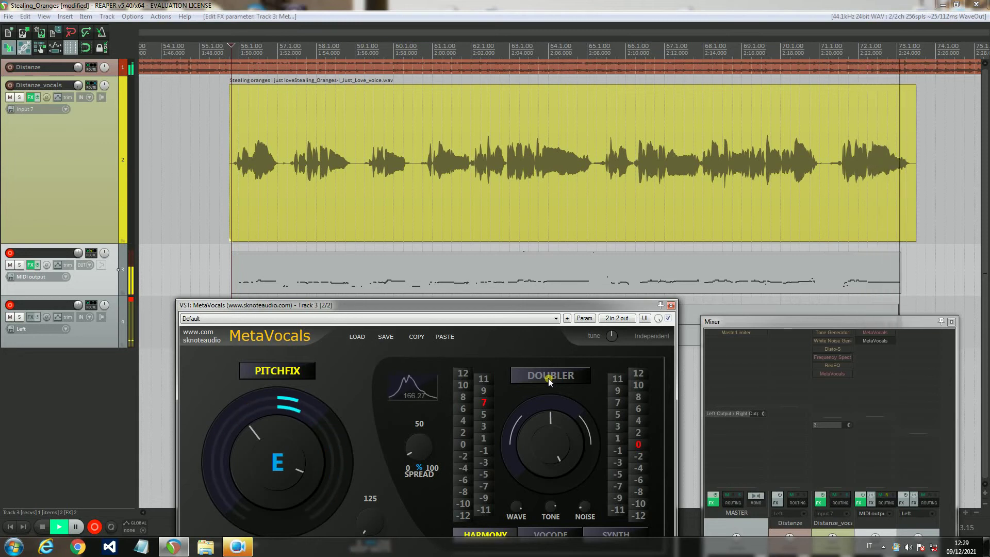
key(space)
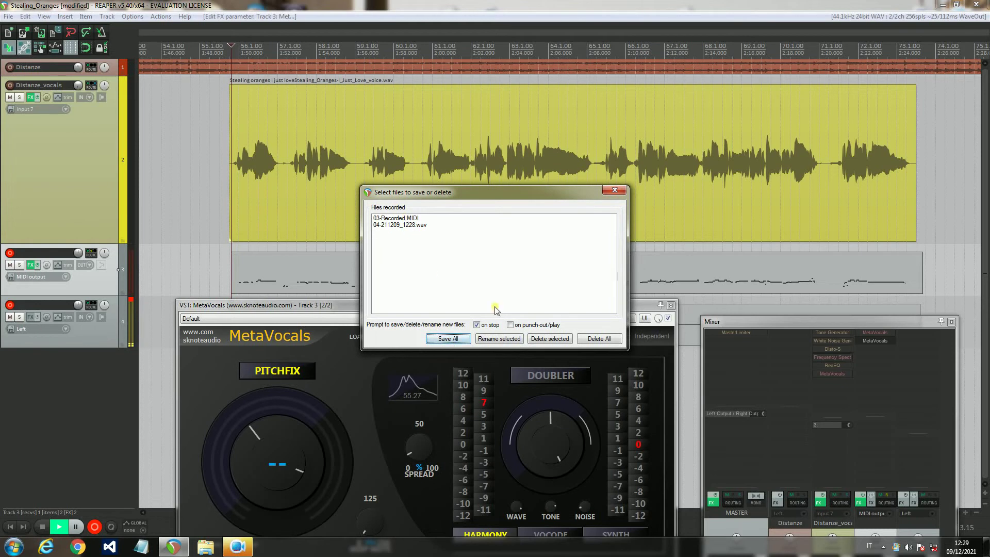
- Delete the recorded 04-211209_1228.wav file, keeping only the MIDI take
click(395, 226)
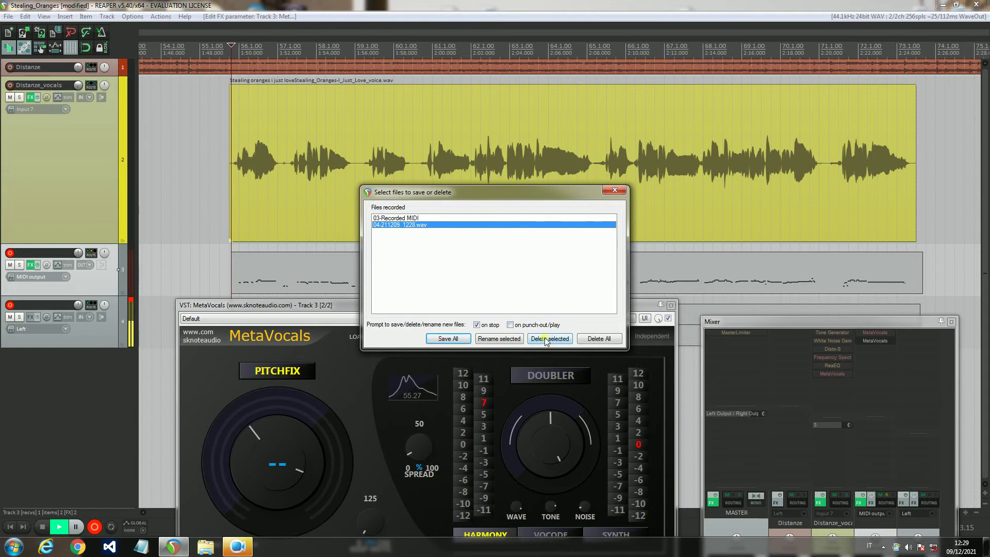
click(562, 342)
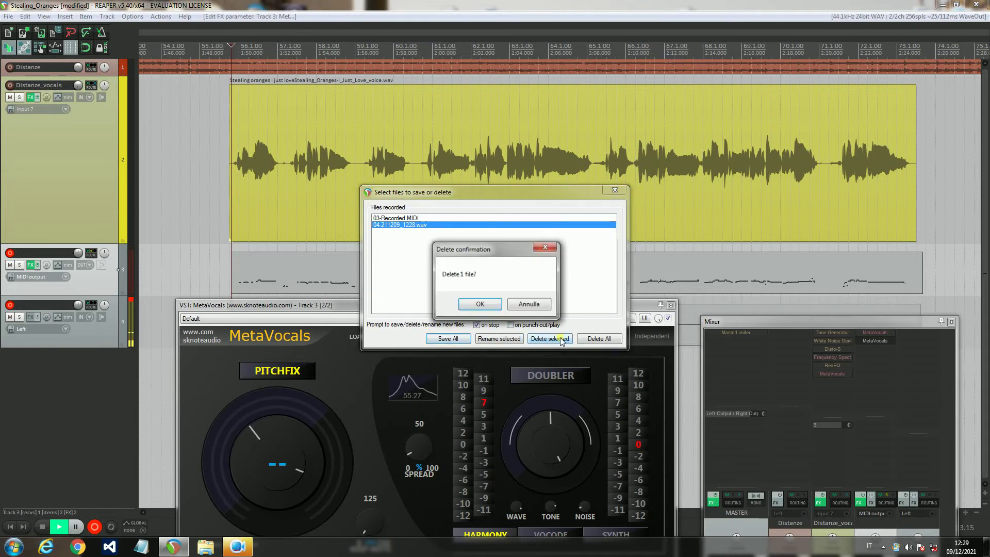
click(483, 304)
mouse_move(516, 304)
mouse_down()
mouse_move(523, 334)
mouse_move(525, 324)
mouse_up()
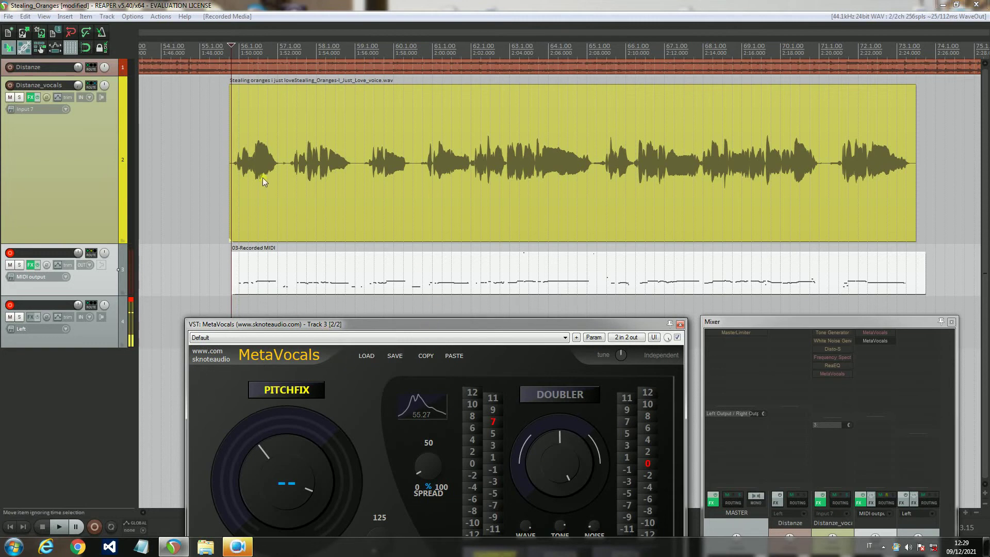
- Open the 03-Recorded MIDI take in the MIDI editor, zoom in, and rearrange editor and mixer
double_click(485, 268)
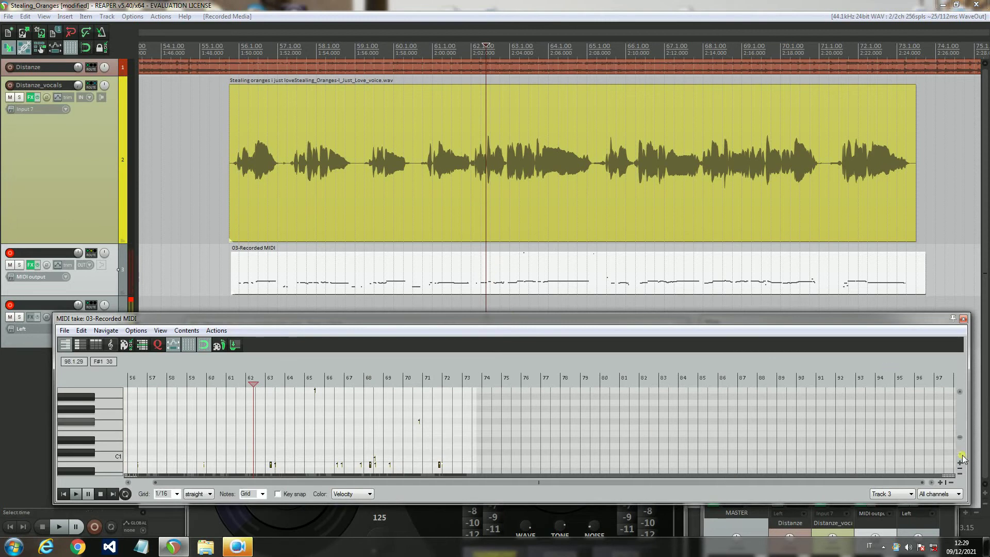
scroll(960, 441, down, 3)
drag(960, 395, 960, 446)
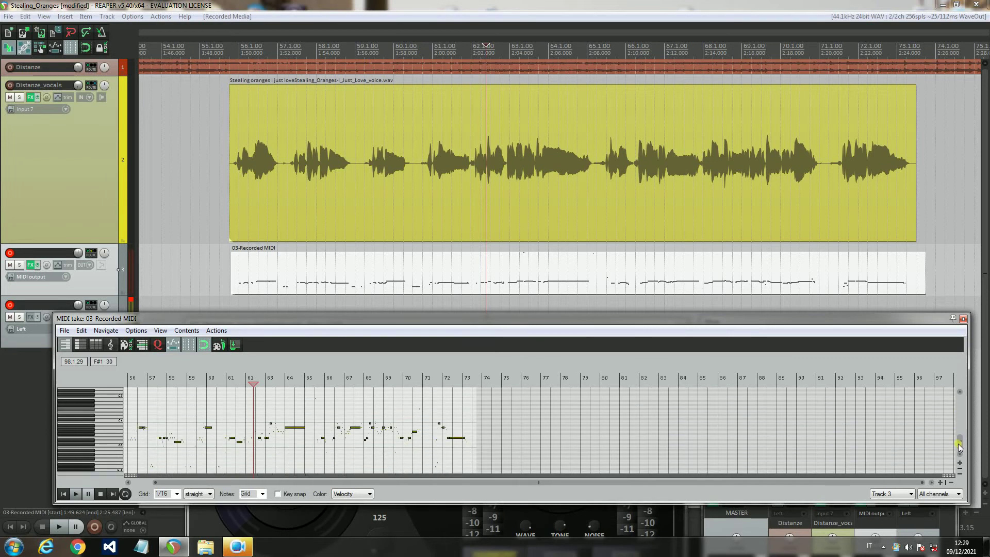
click(941, 483)
click(941, 483)
click(942, 483)
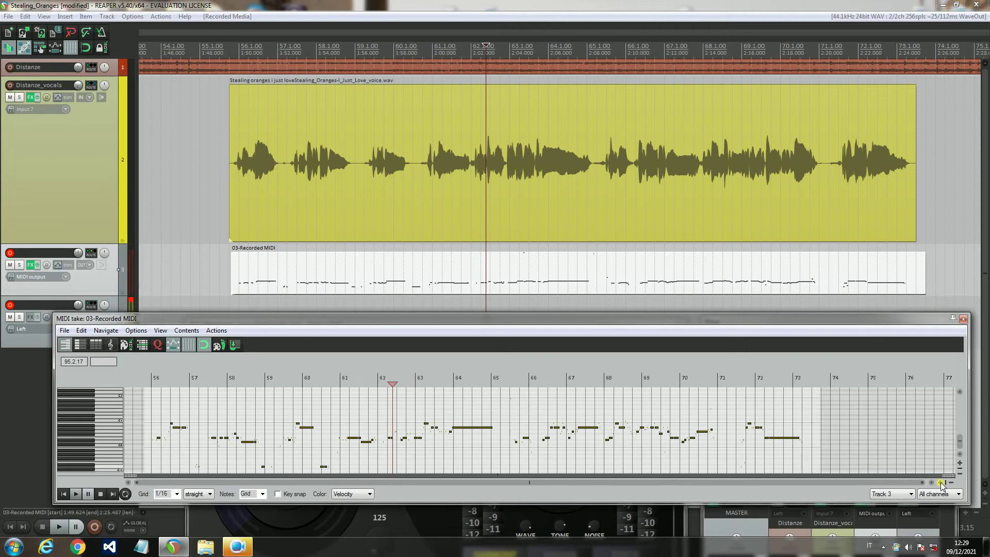
drag(518, 319, 519, 468)
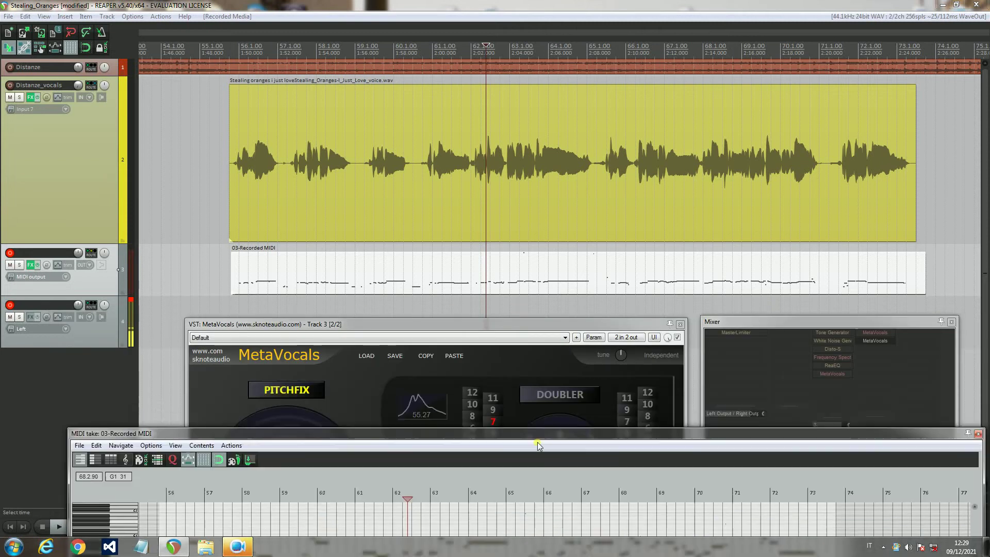
drag(748, 235, 739, 111)
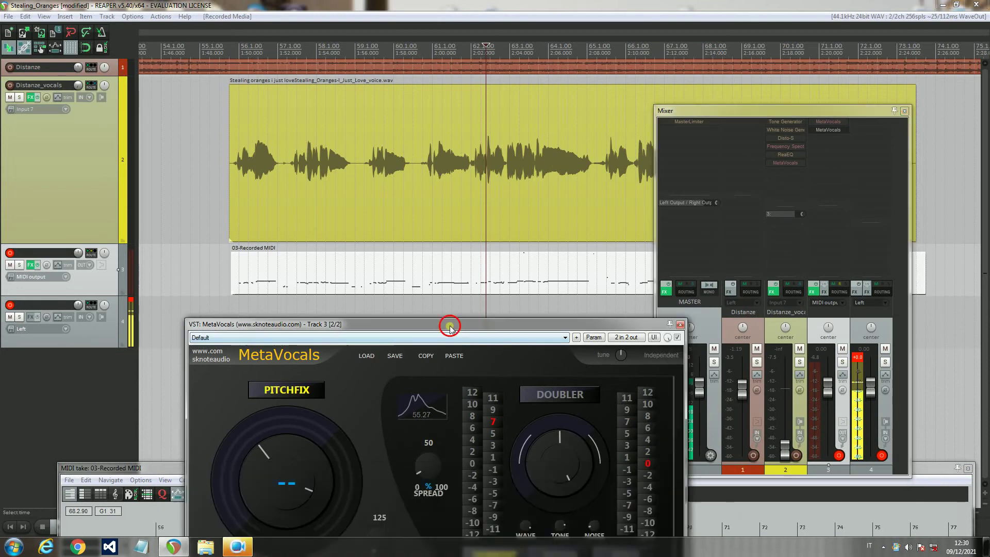
- Remove the old Distanze_vocals-to-track-3 send in the mixer
drag(416, 323, 328, 122)
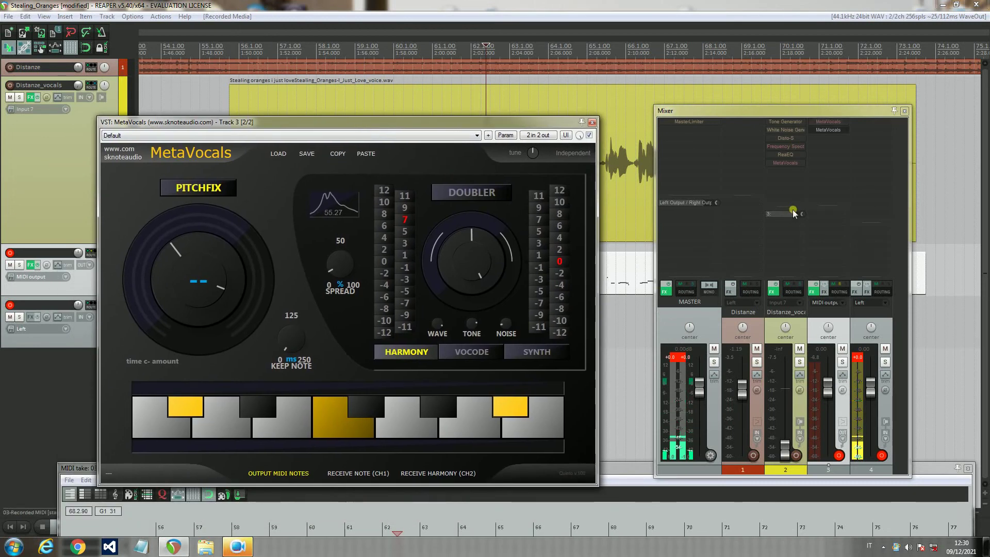
right_click(767, 215)
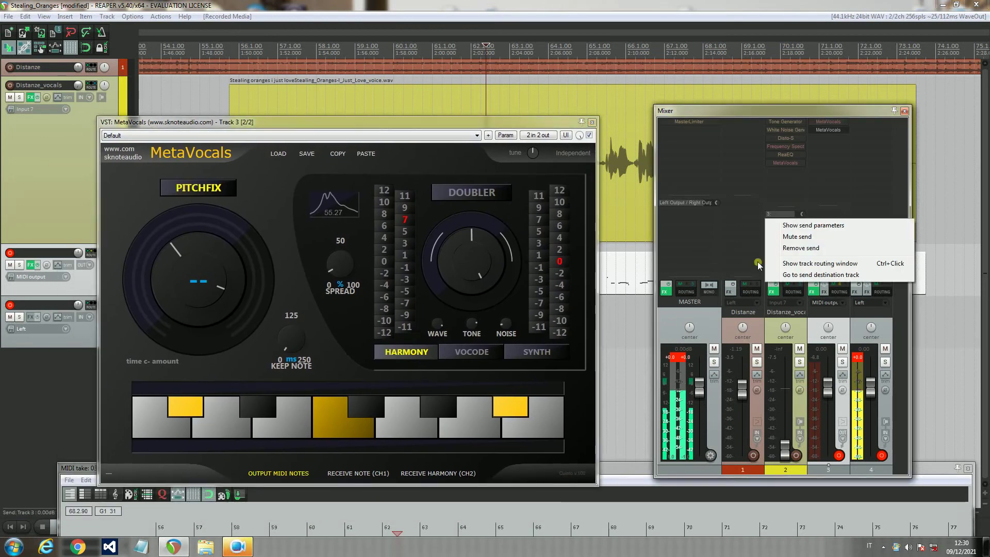
click(798, 250)
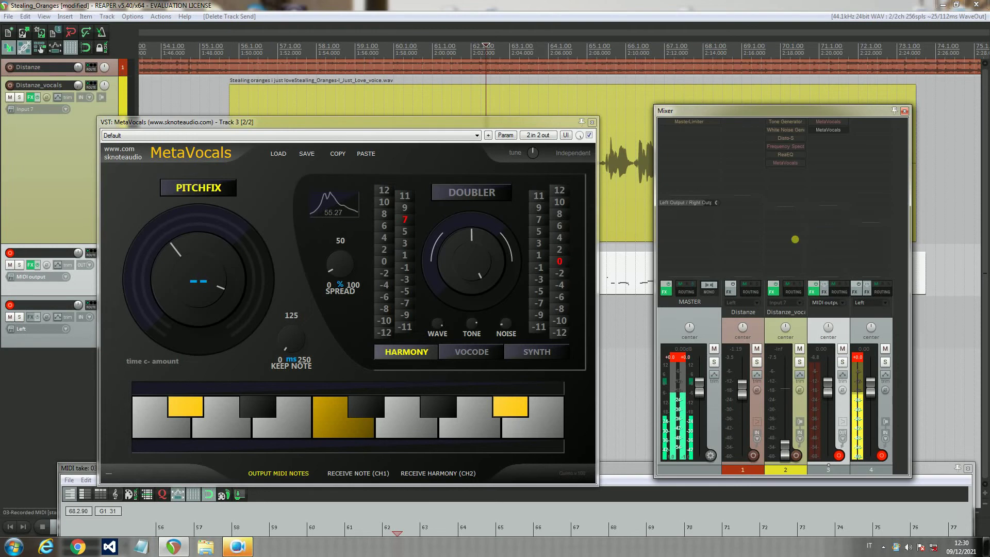
- Add a send from track 3 to Distanze_vocals and copy MetaVocals onto the vocal track
drag(784, 225, 785, 227)
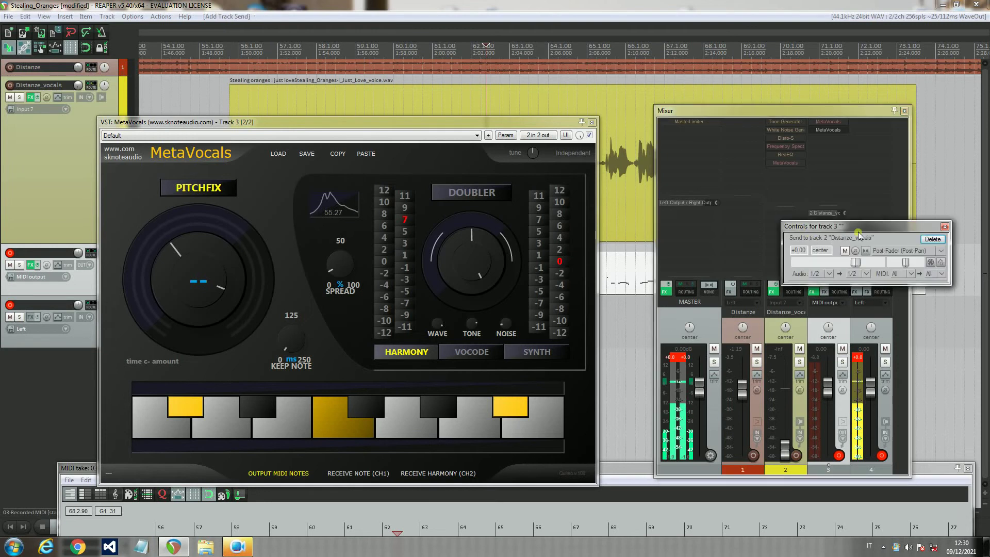
drag(858, 227, 863, 266)
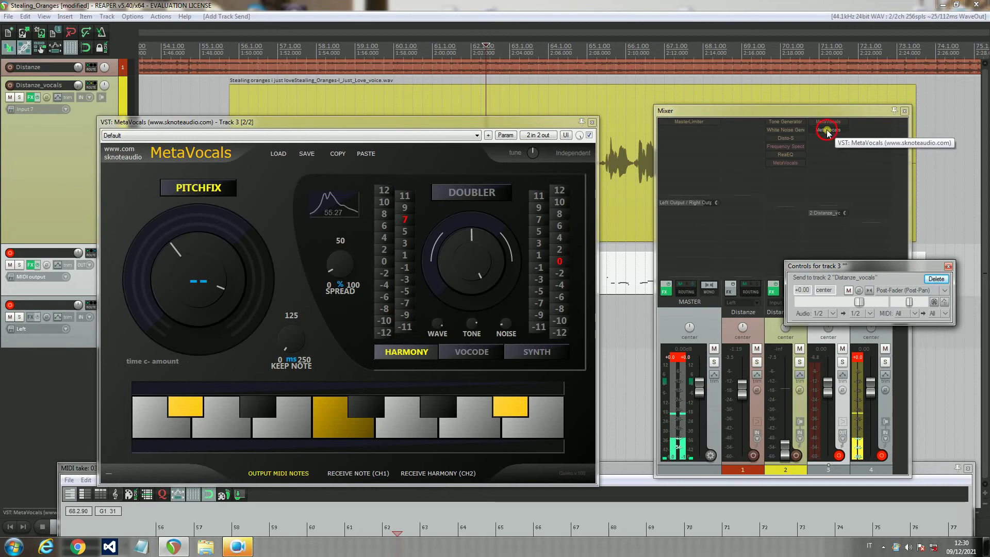
drag(828, 132, 787, 172)
right_click(786, 163)
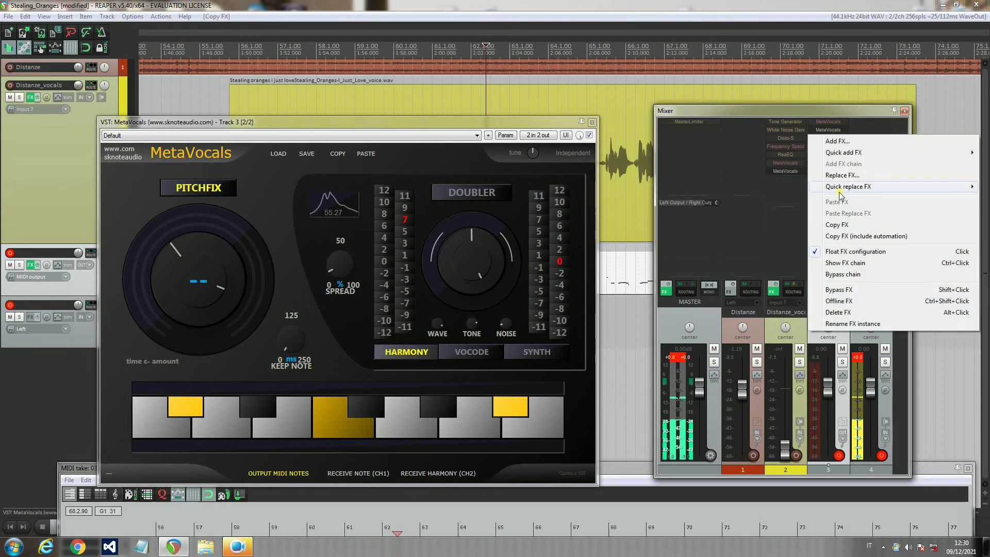
- Delete MetaVocals from track 3 and the duplicate on Distanze_vocals; raise the vocal to -2.08 dB
click(786, 429)
right_click(786, 163)
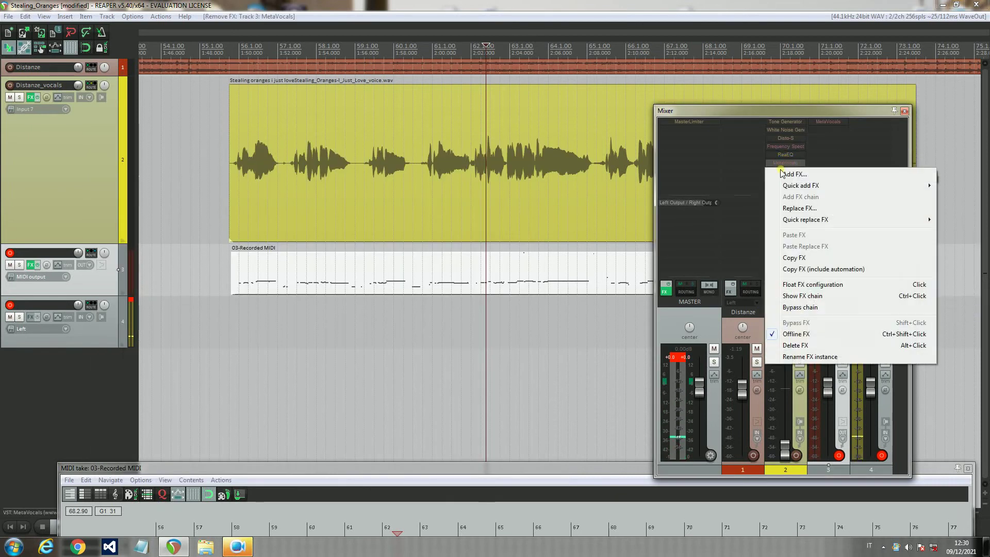
click(812, 354)
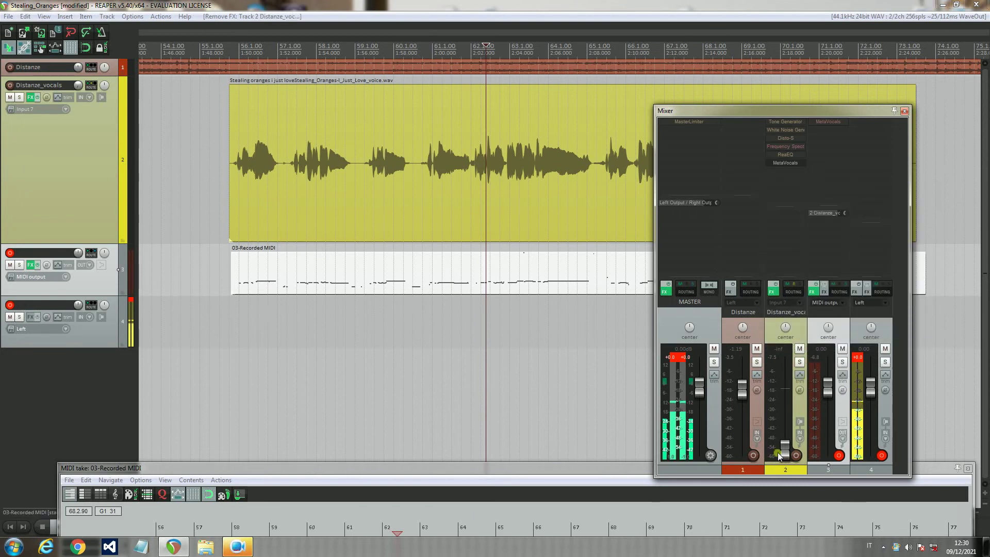
drag(779, 453, 787, 402)
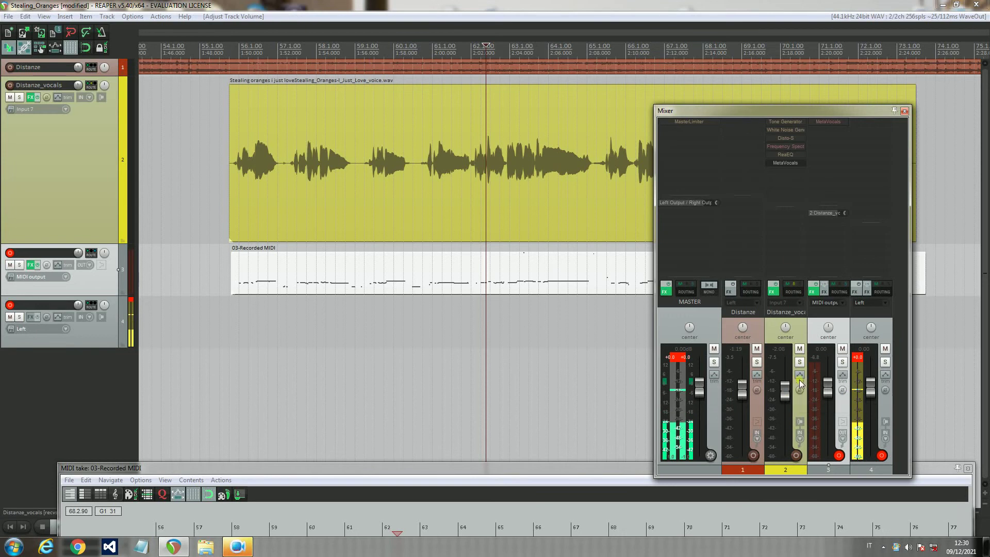
- Set track 3's send audio to None so it carries MIDI only
click(825, 213)
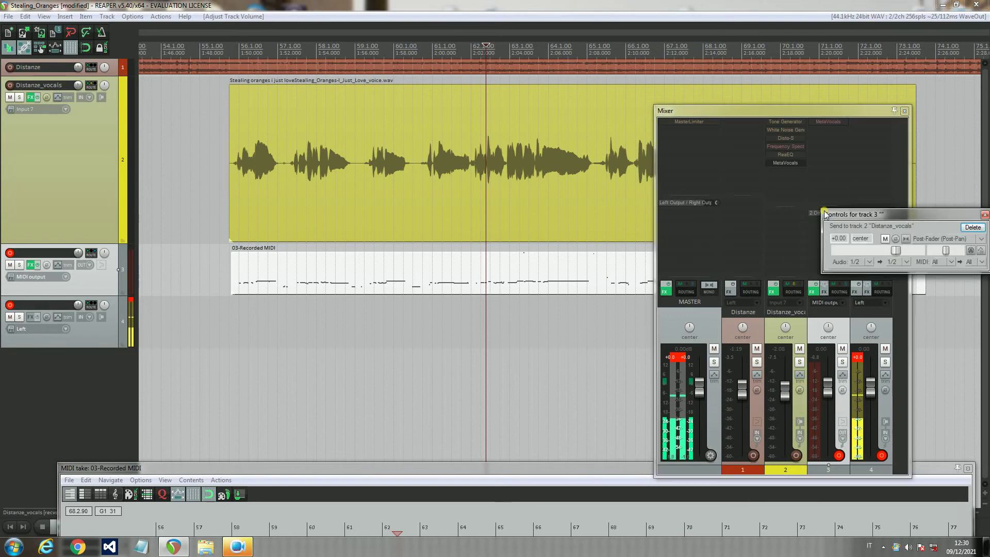
click(871, 262)
click(873, 269)
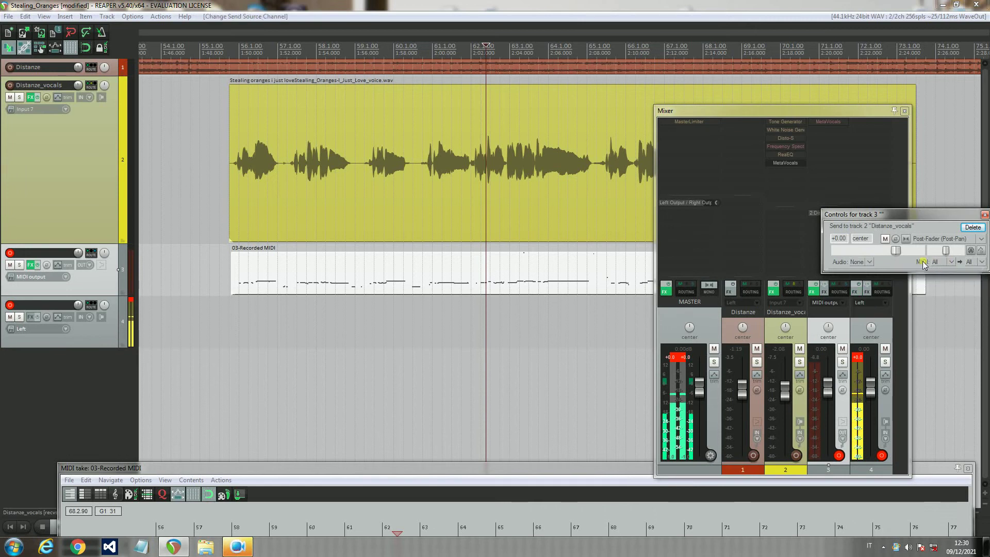
click(985, 215)
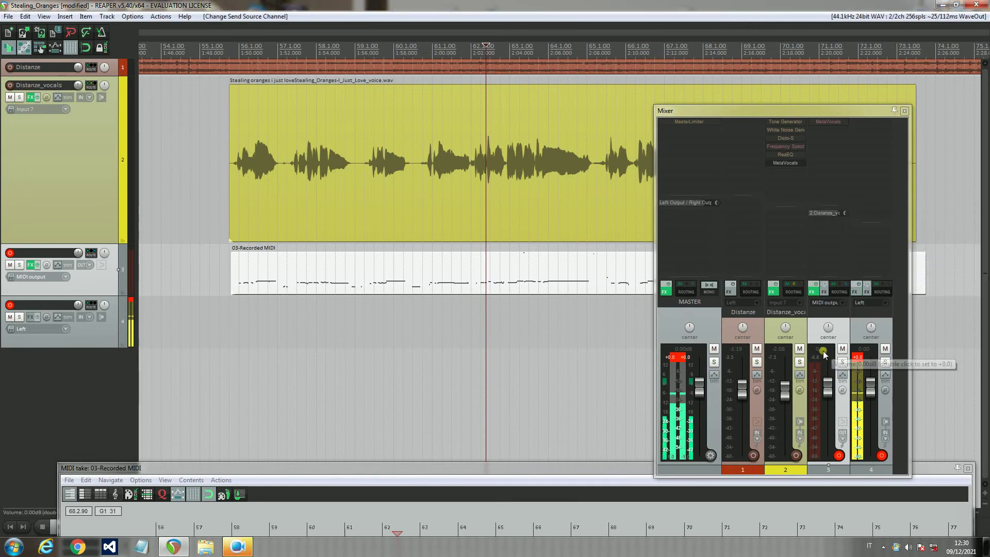
click(793, 163)
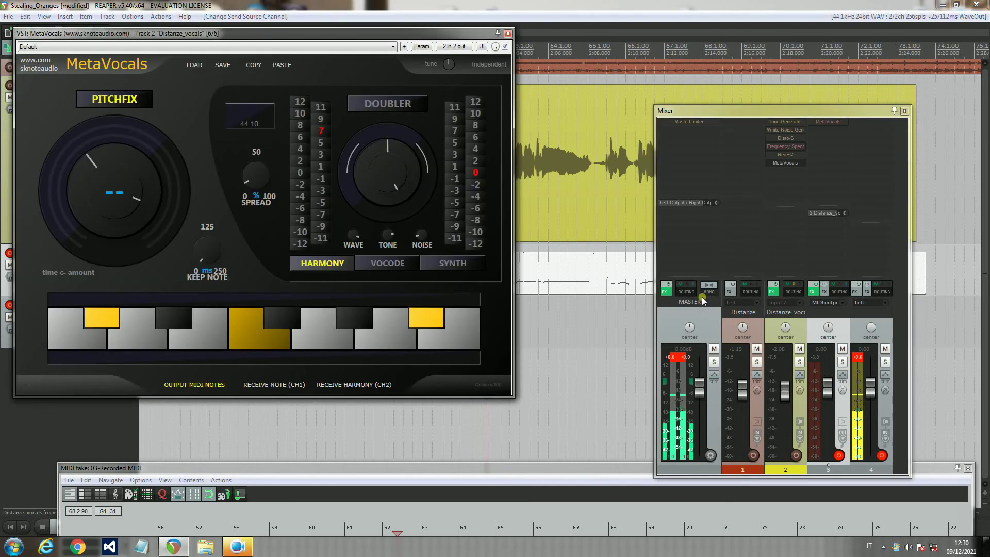
key(space)
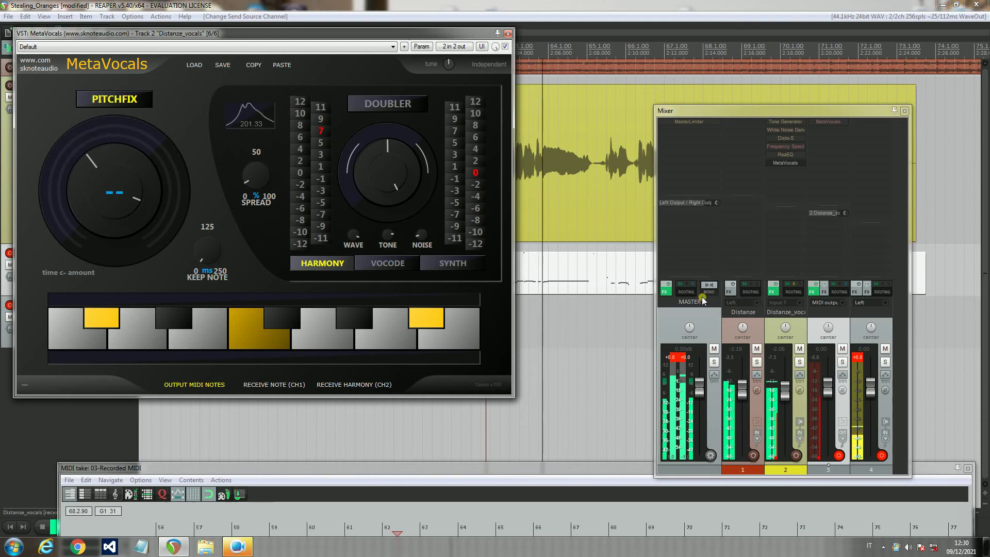
key(space)
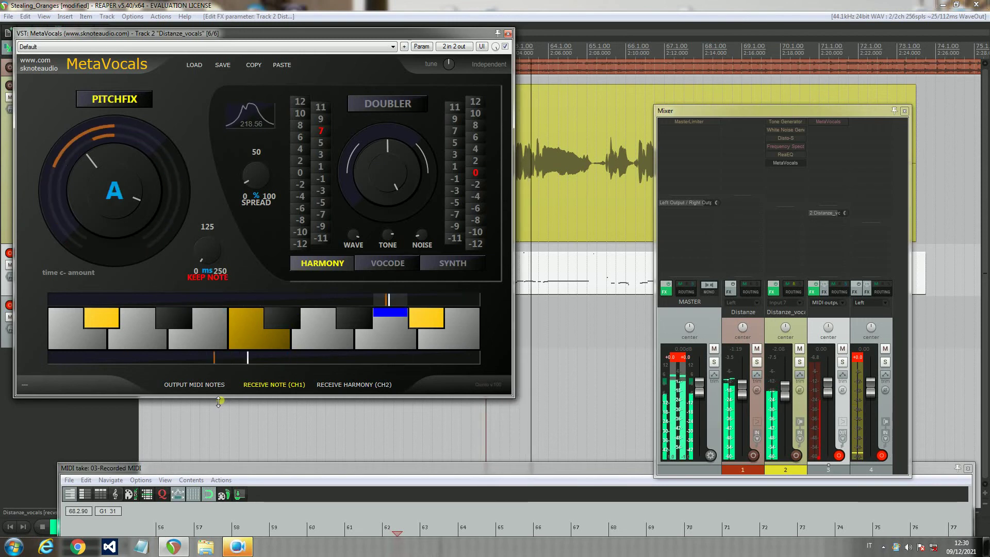
key(space)
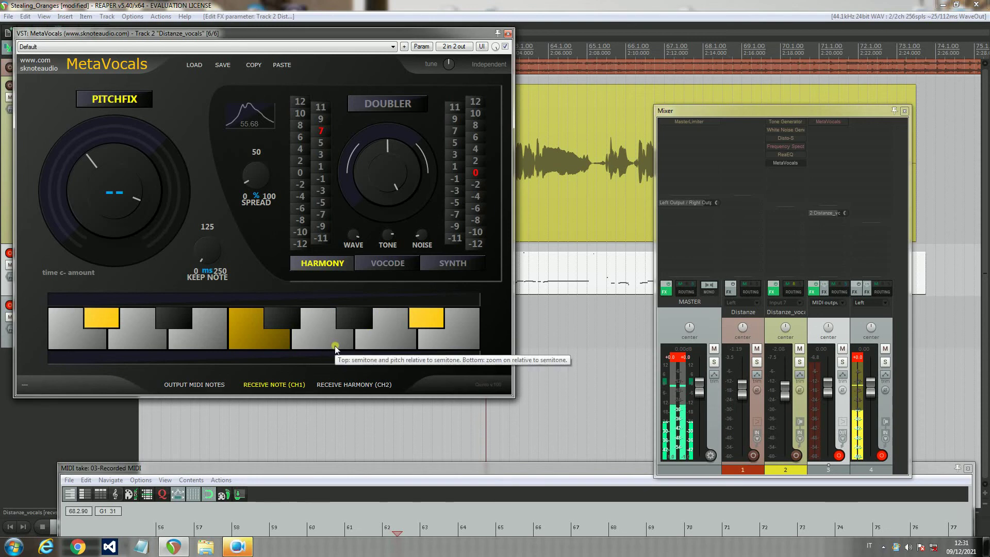
key(space)
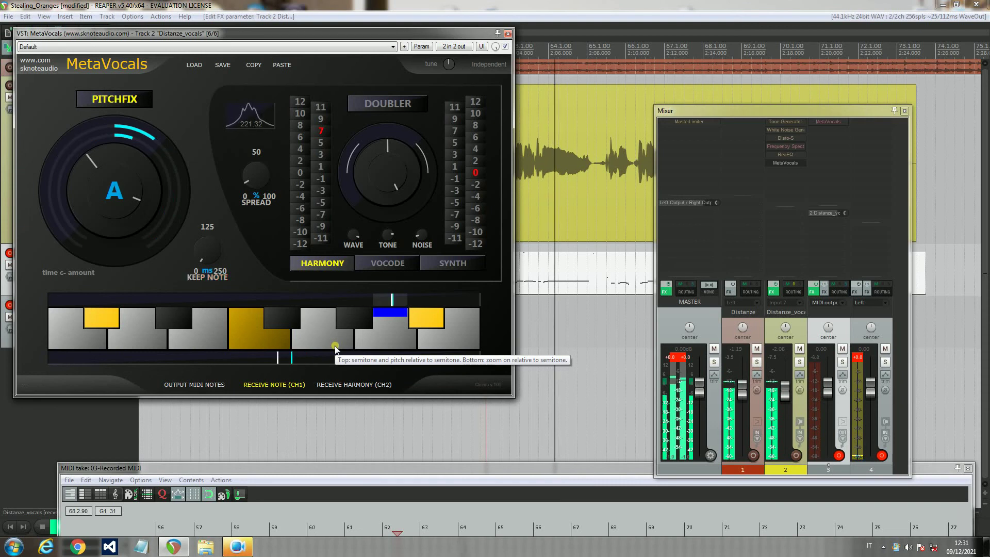
key(space)
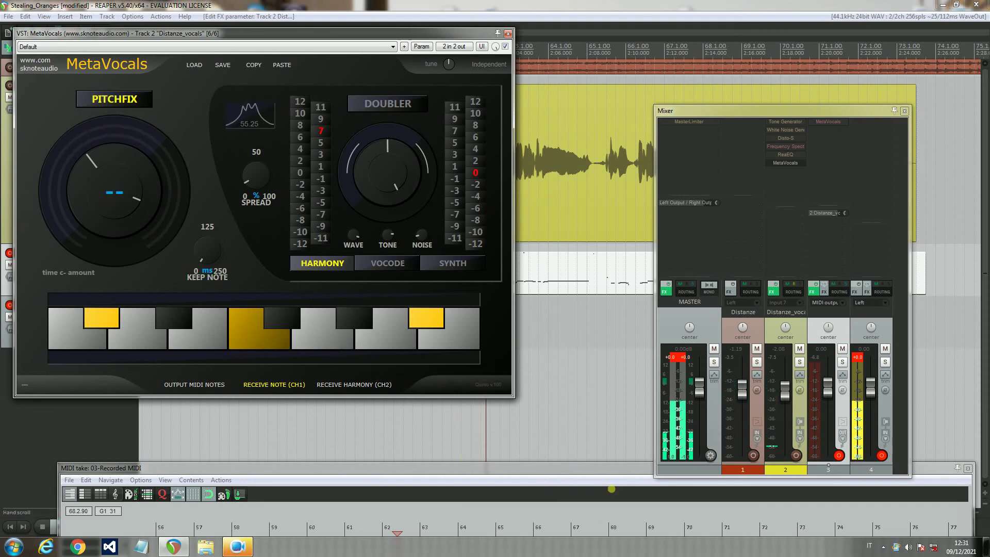
- Bring the MIDI editor up, enlarge it, zoom the piano roll vertically, and audition playback
drag(588, 472, 571, 257)
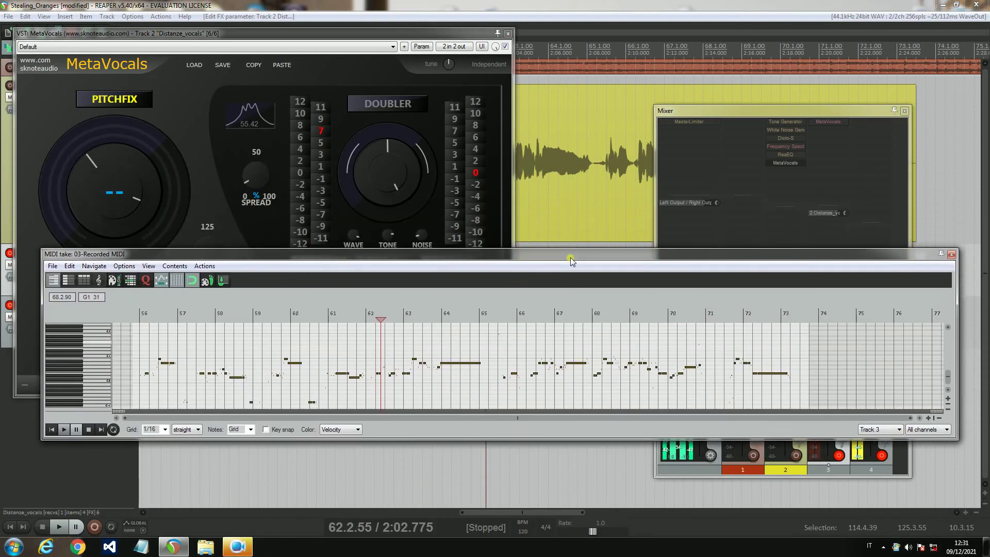
key(space)
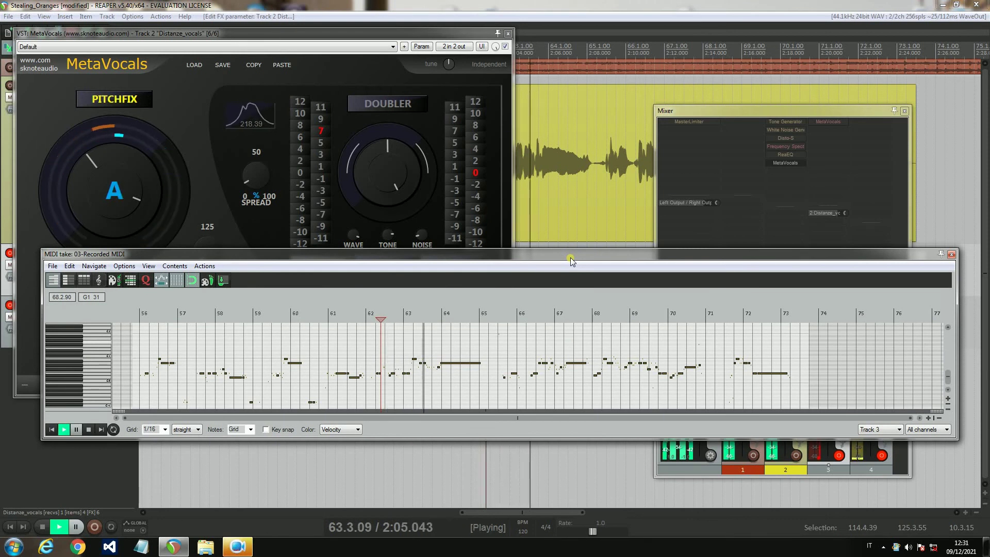
key(space)
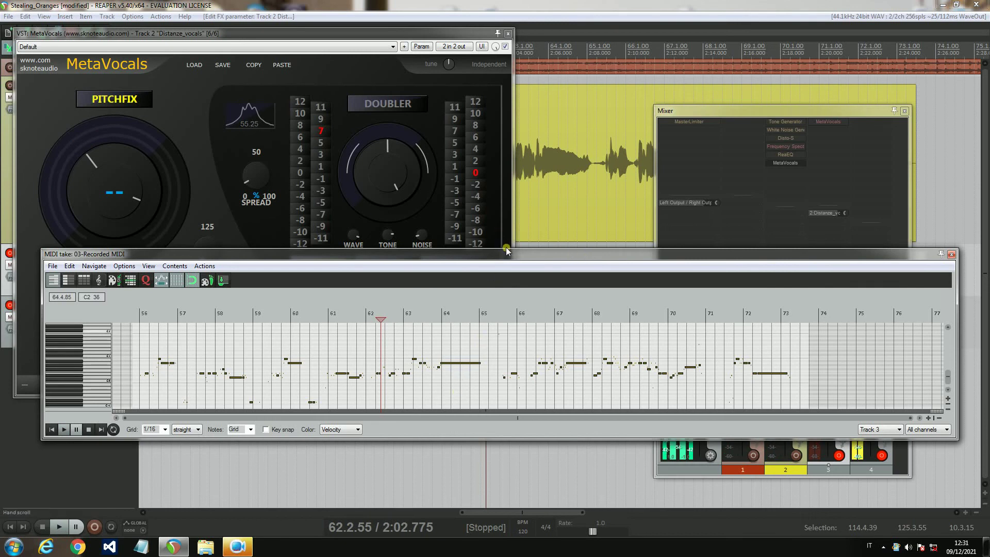
drag(508, 252, 508, 67)
click(947, 399)
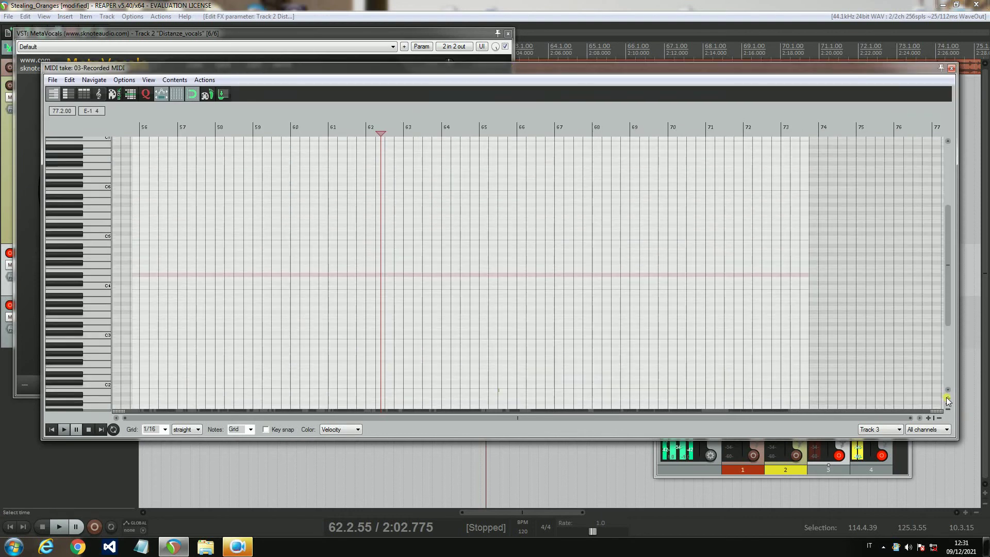
drag(948, 240, 945, 360)
key(space)
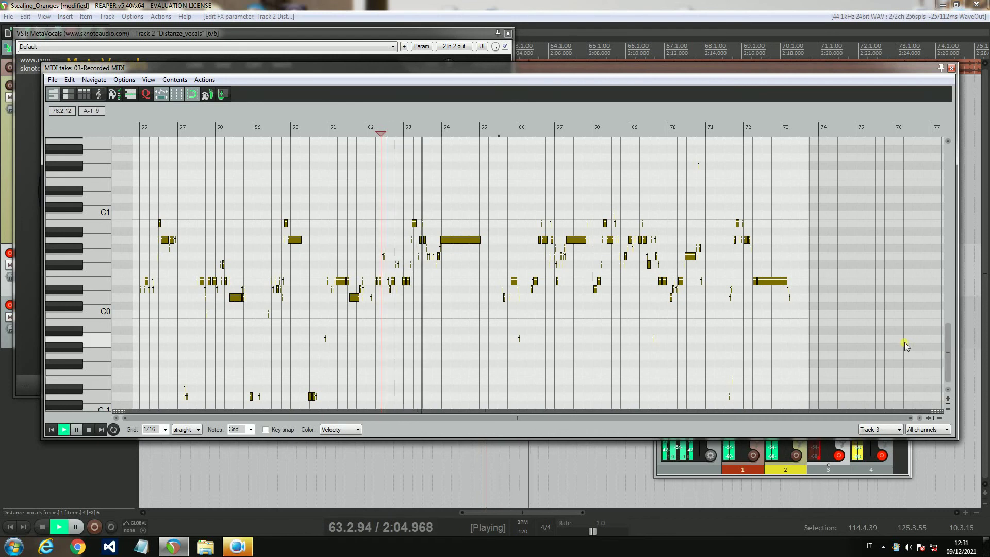
key(space)
- Try the bar-64 note a semitone lower, then restore its original pitch
click(469, 243)
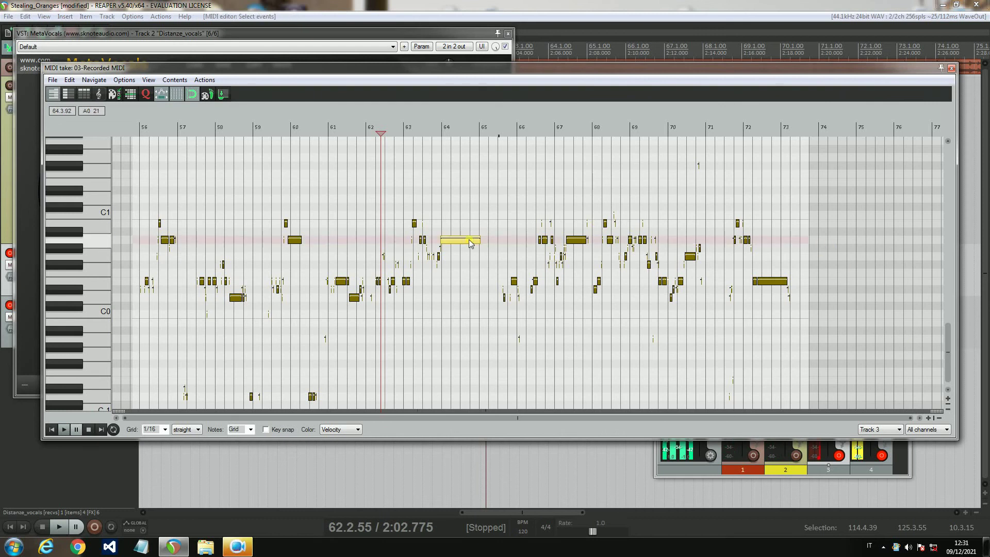
drag(469, 242, 469, 246)
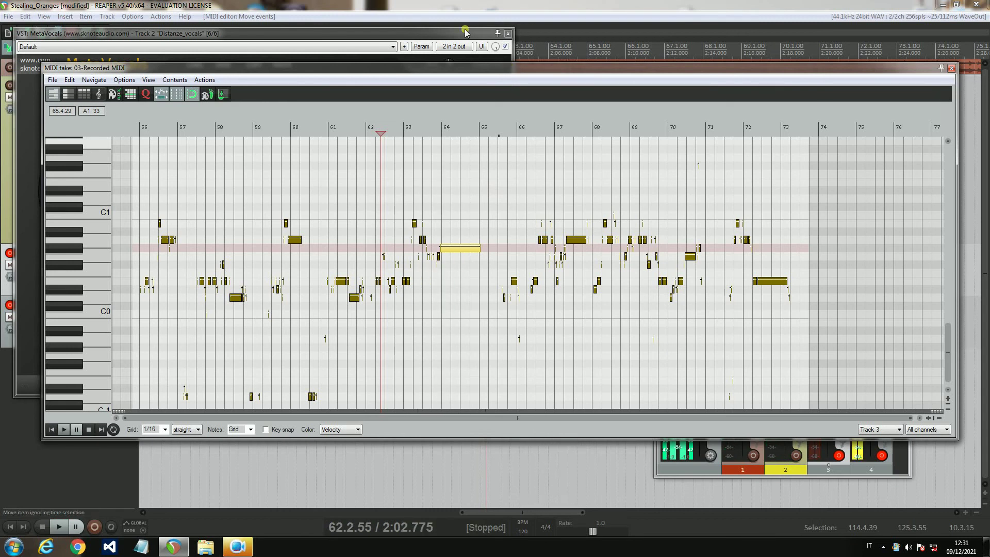
key(space)
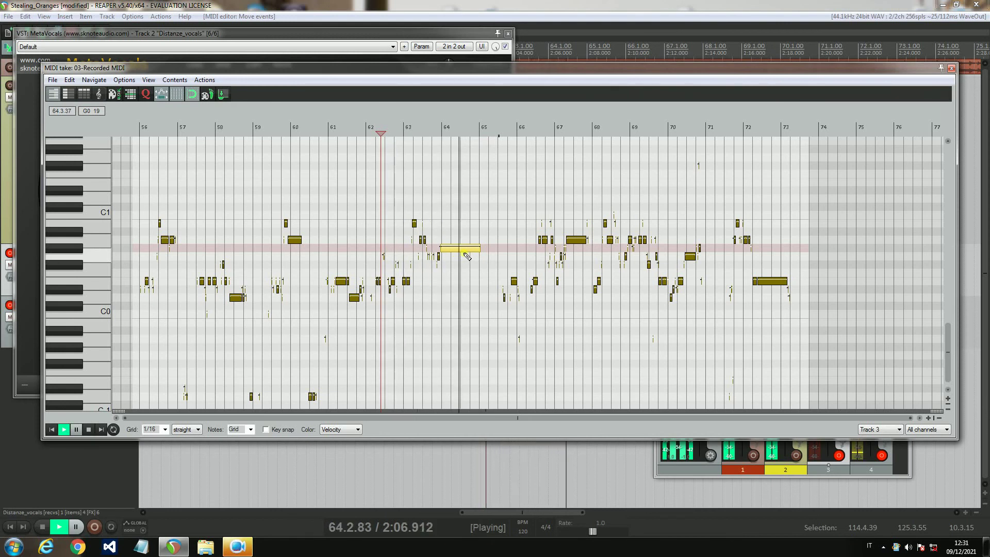
key(space)
click(463, 254)
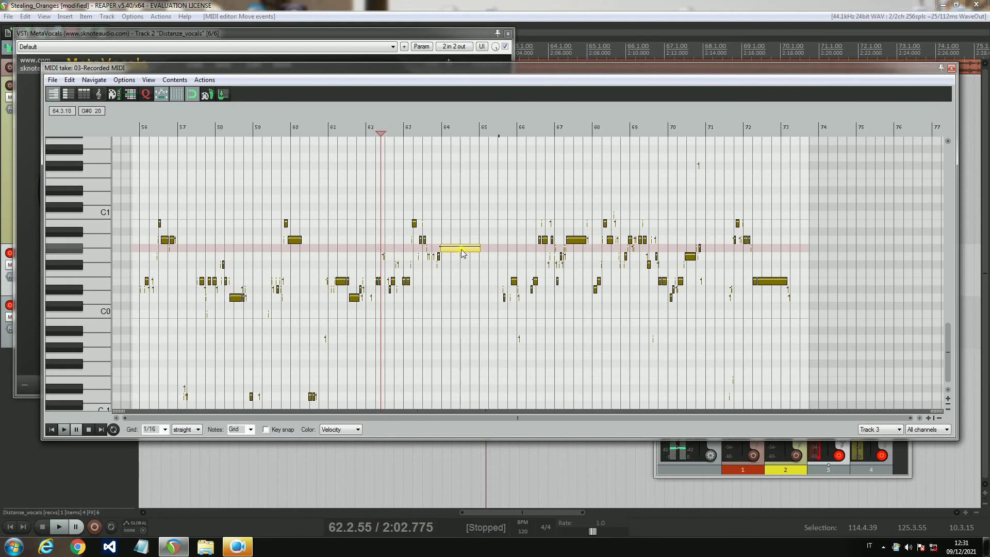
key(Up)
key(space)
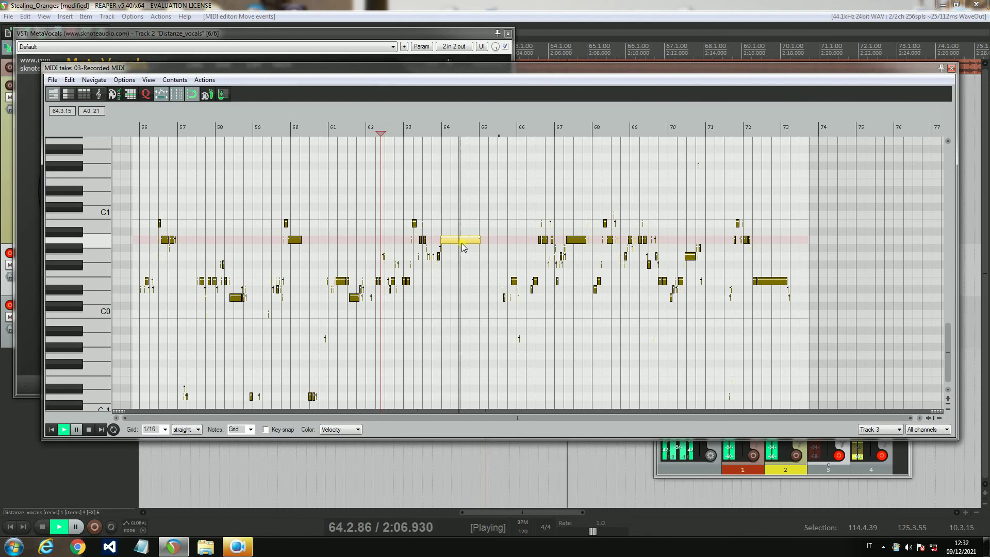
key(space)
- Shorten the bar-64 note, add a higher note and a short follow-up, then close the editor
click(472, 246)
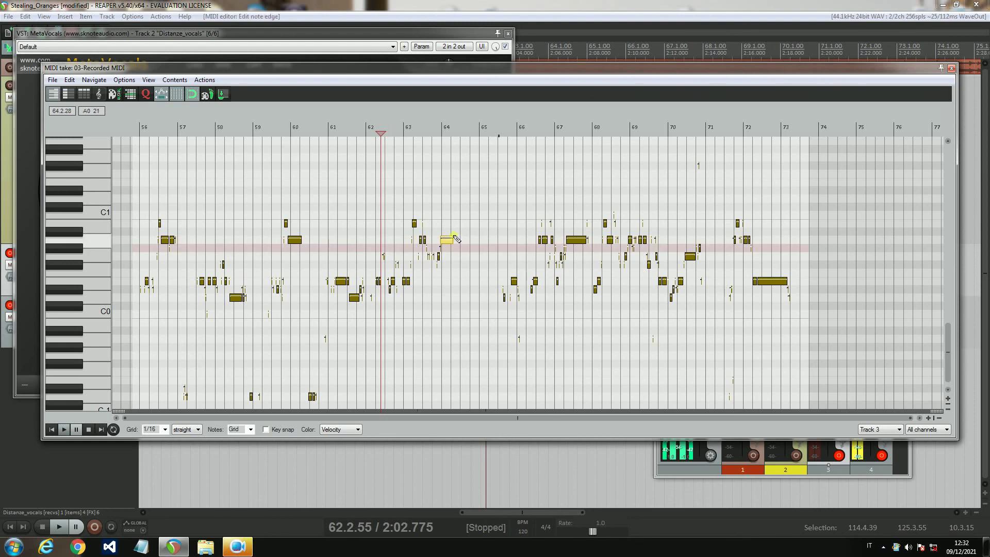
drag(453, 232, 470, 234)
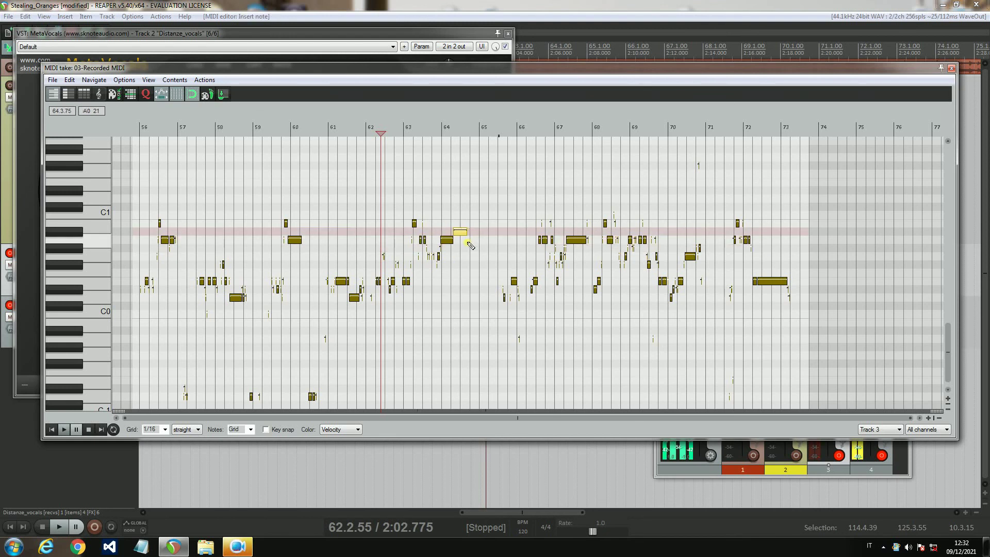
click(469, 240)
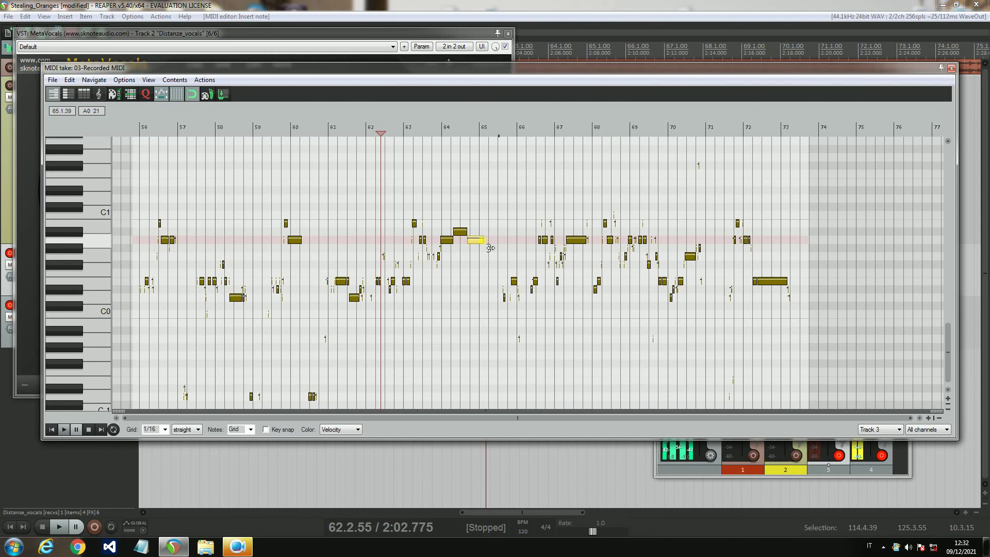
key(space)
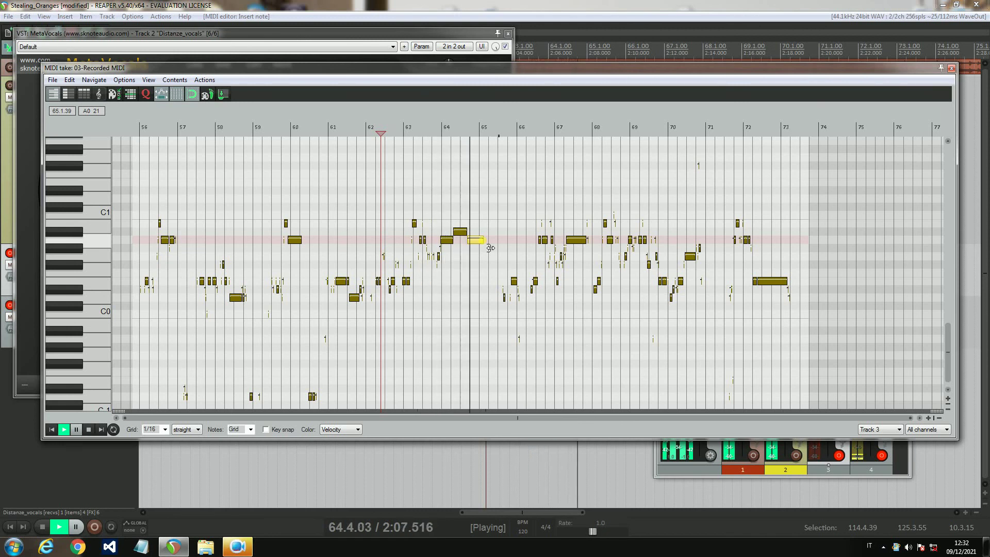
key(space)
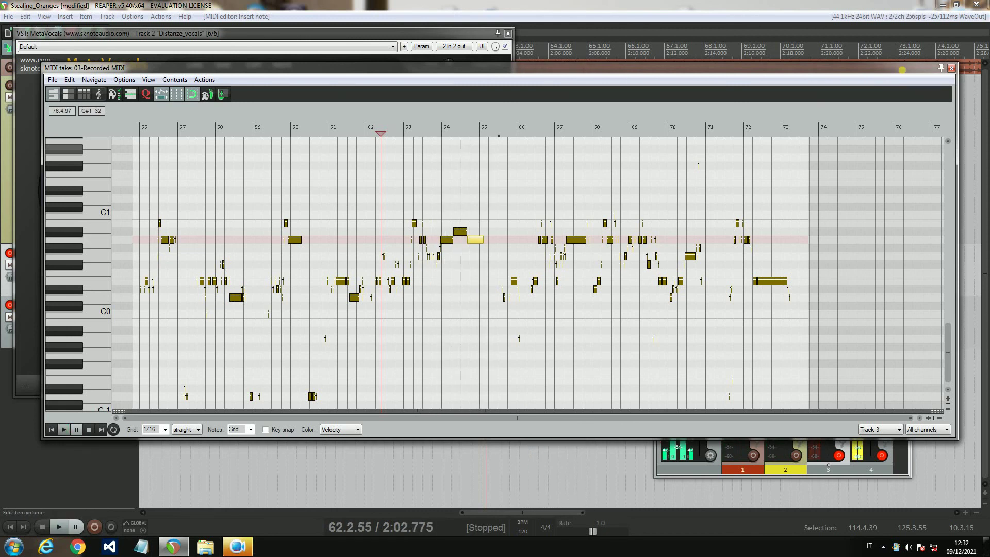
click(952, 69)
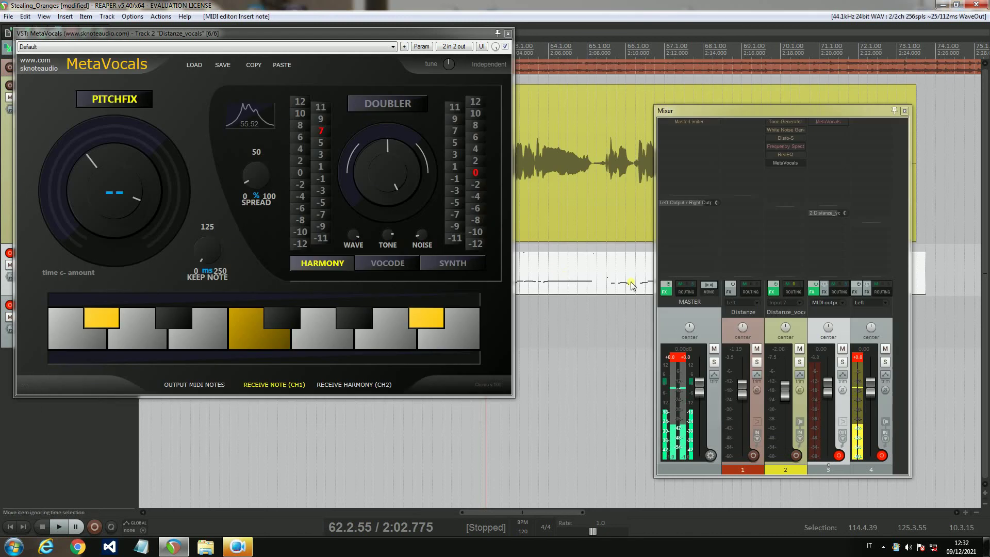
- Reopen the recorded MIDI item and shrink its editor so the MetaVocals window is visible
double_click(579, 266)
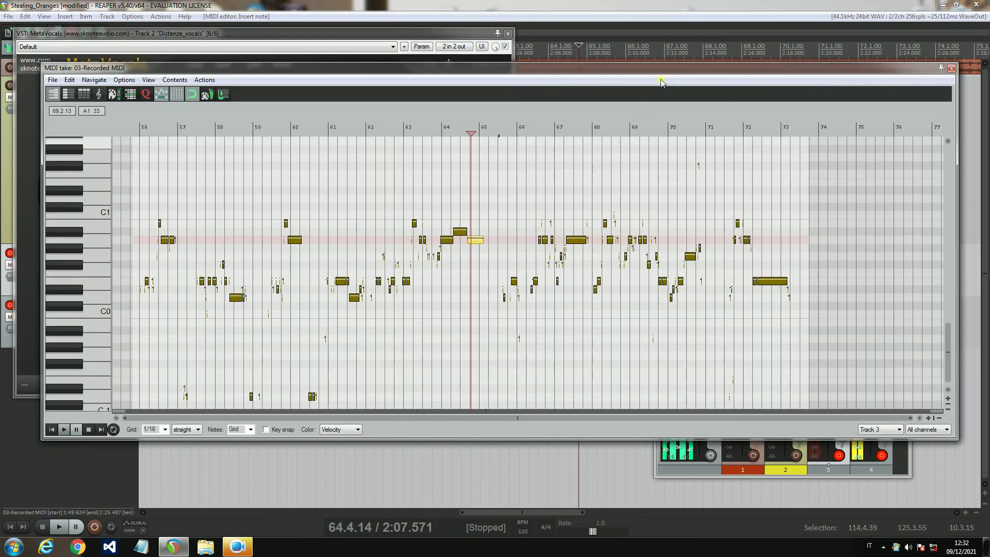
drag(659, 67, 653, 190)
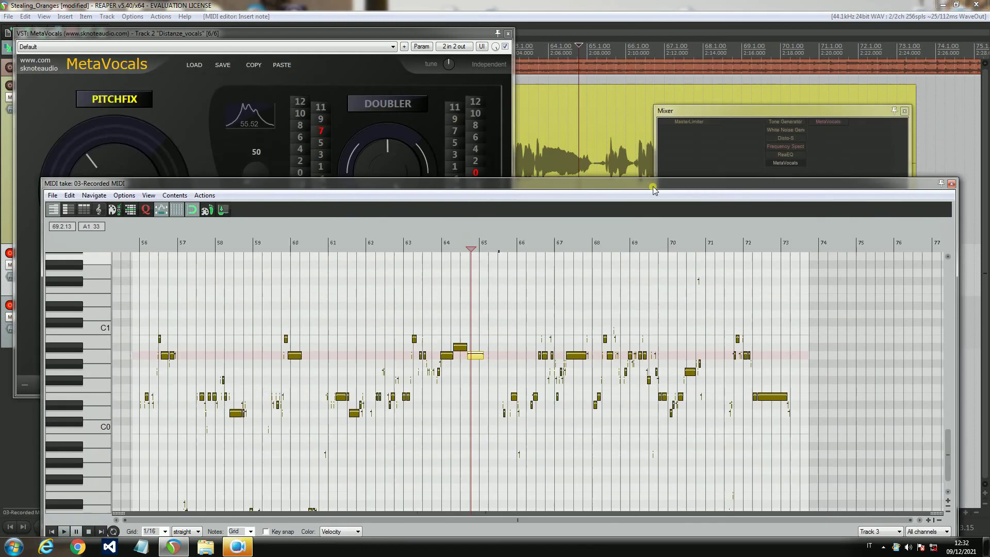
click(345, 36)
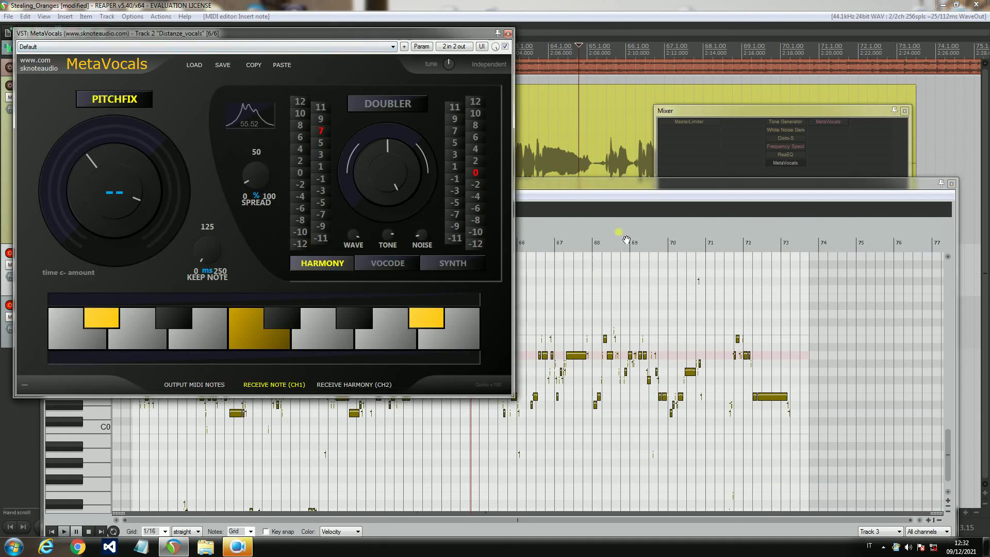
drag(730, 183, 730, 330)
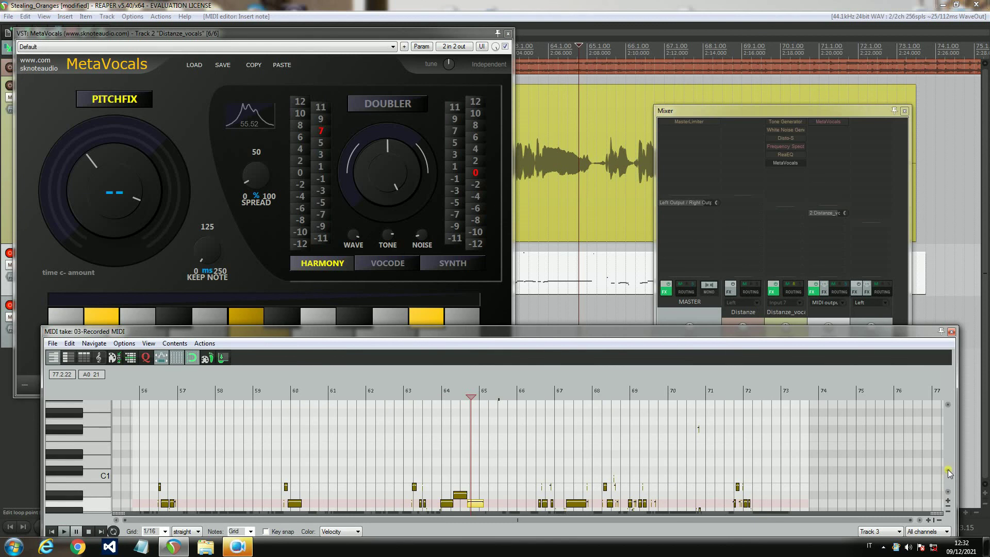
drag(949, 473, 949, 479)
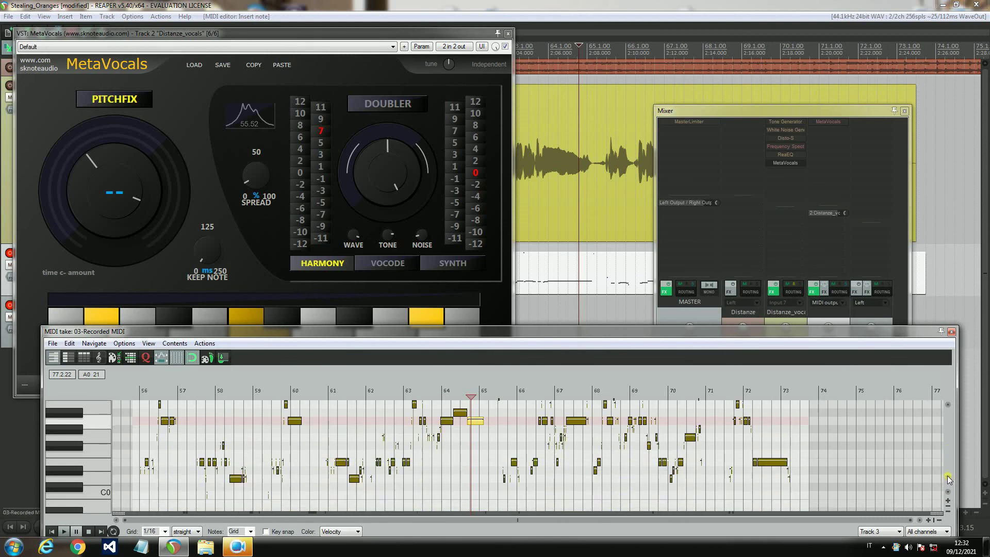
- Play back with the edited notes and switch on the MetaVocals DOUBLER
key(space)
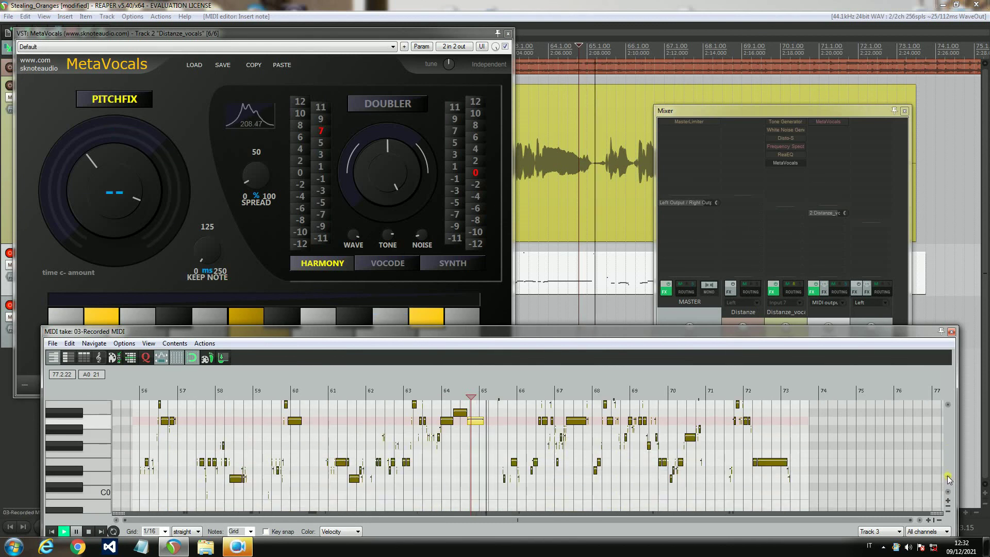
click(781, 110)
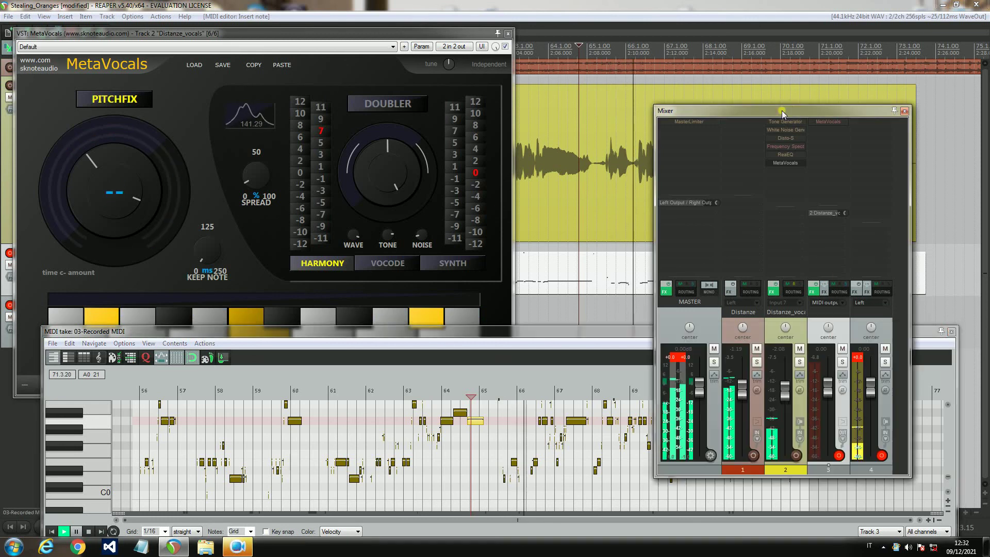
click(388, 103)
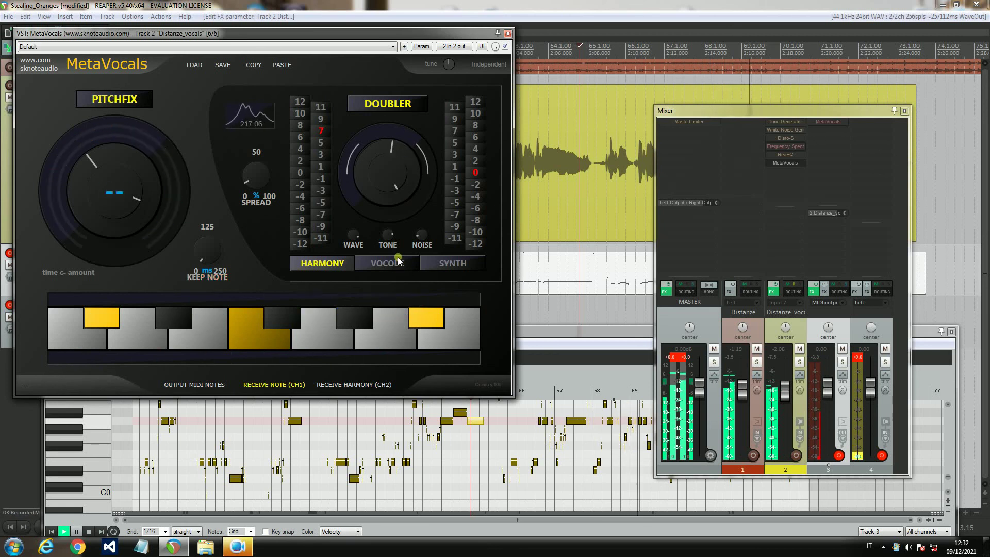
drag(756, 114, 753, 238)
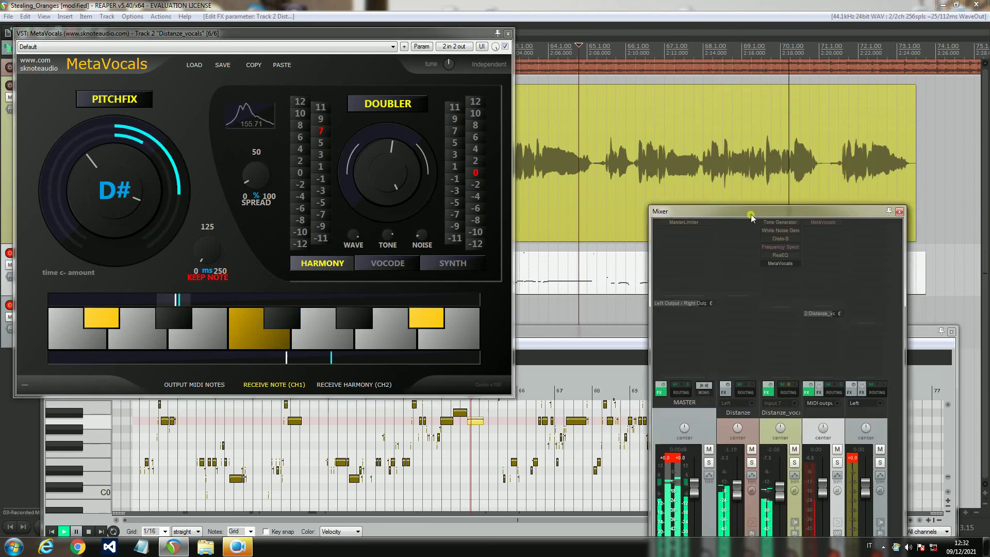